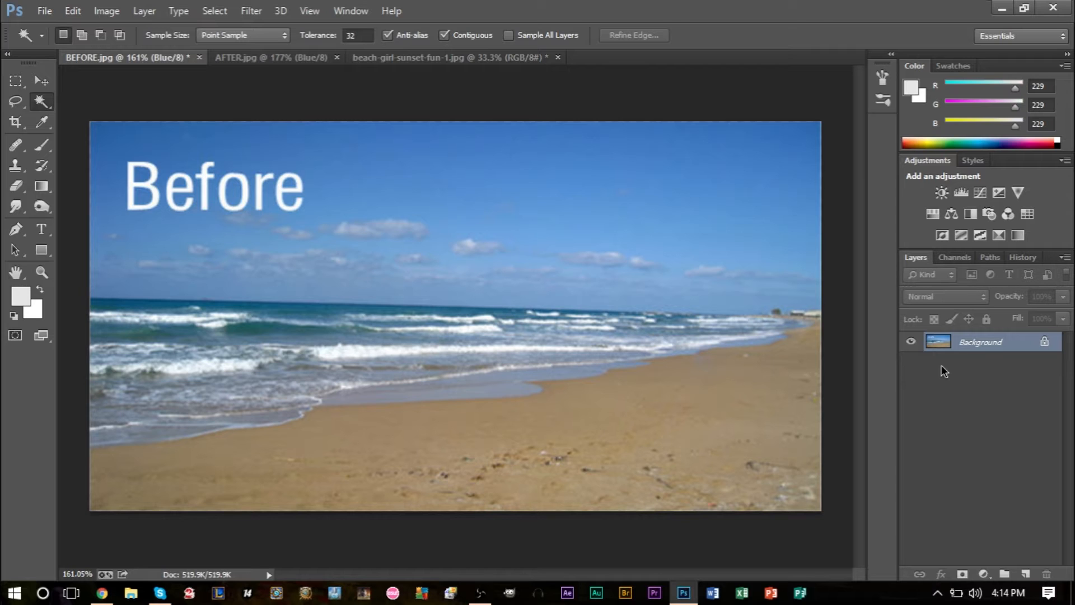
Step: Compare the overall colours of the BEFORE.jpg and AFTER.jpg beach photos, finishing on BEFORE.jpg
left_click(287, 61)
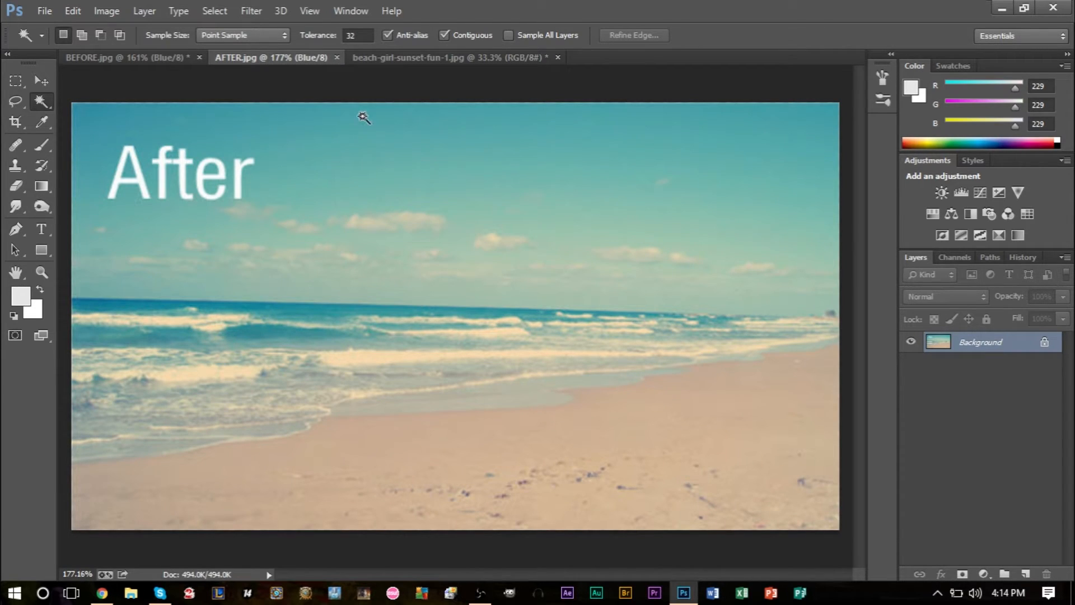
left_click(151, 62)
left_click(275, 59)
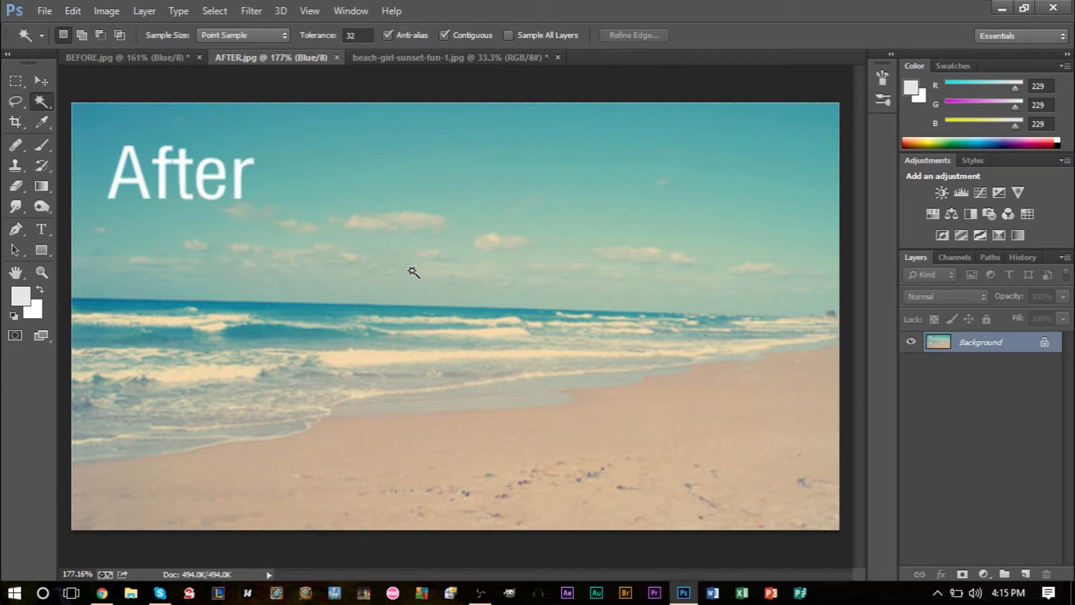
left_click(105, 57)
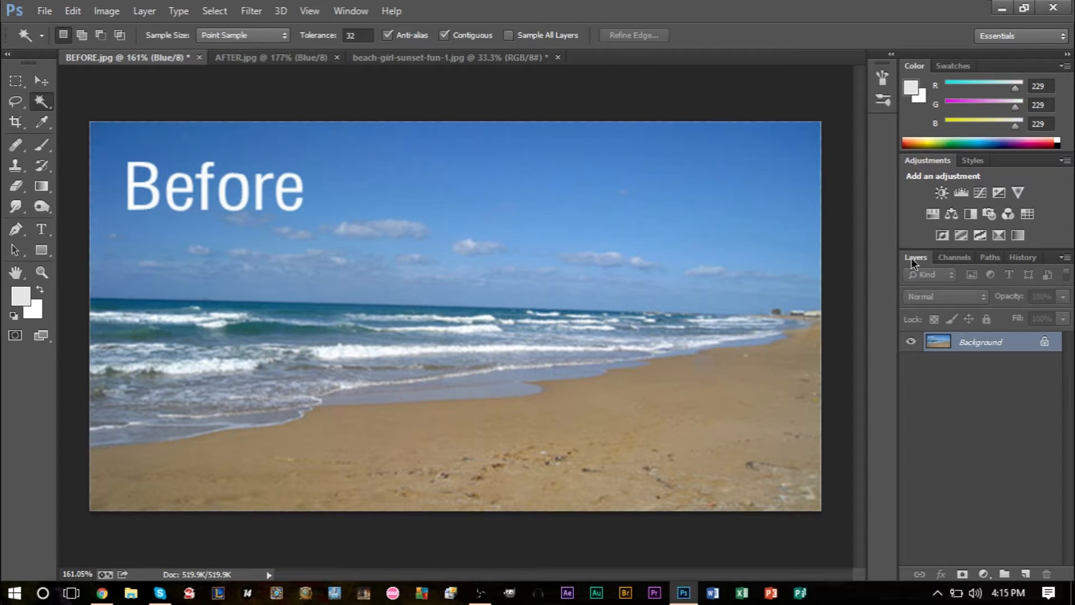
Step: Show the colour channels, compare the channel lists of both beach photos, and select the RGB composite in BEFORE.jpg
left_click(952, 257)
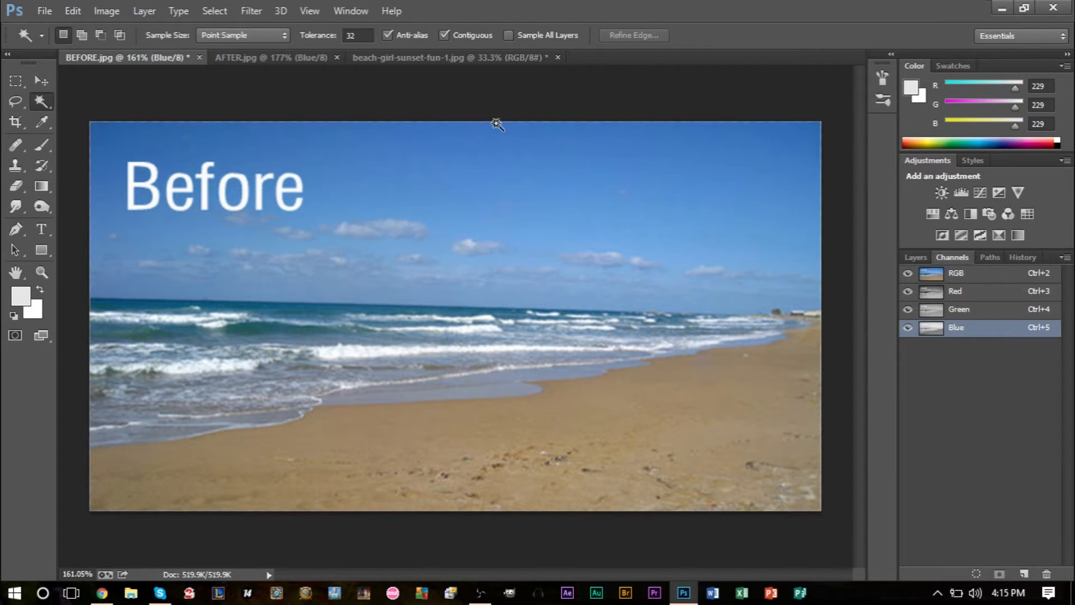
left_click(263, 58)
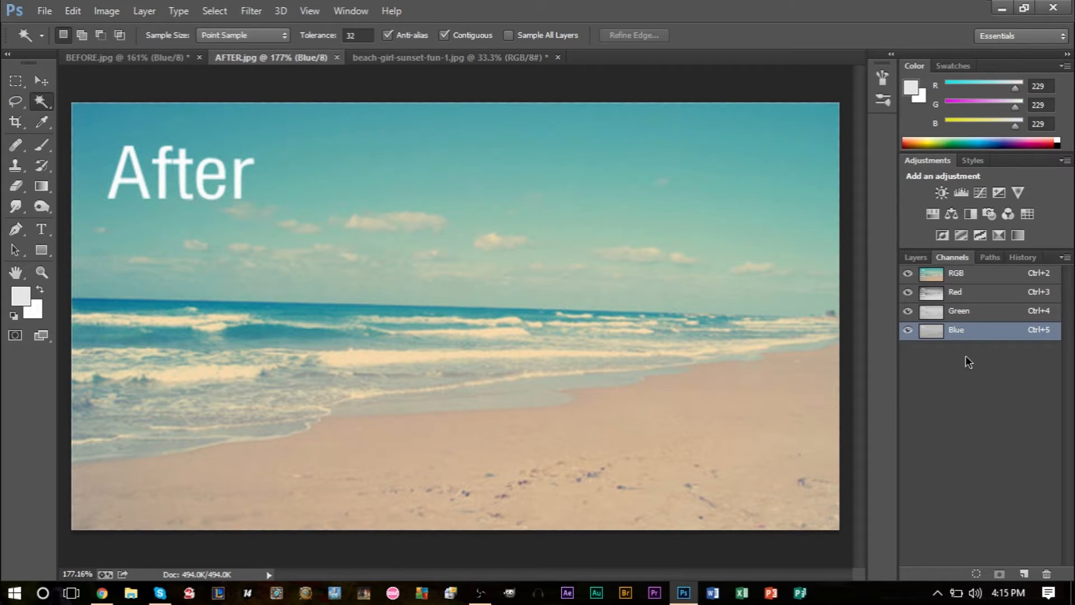
left_click(137, 59)
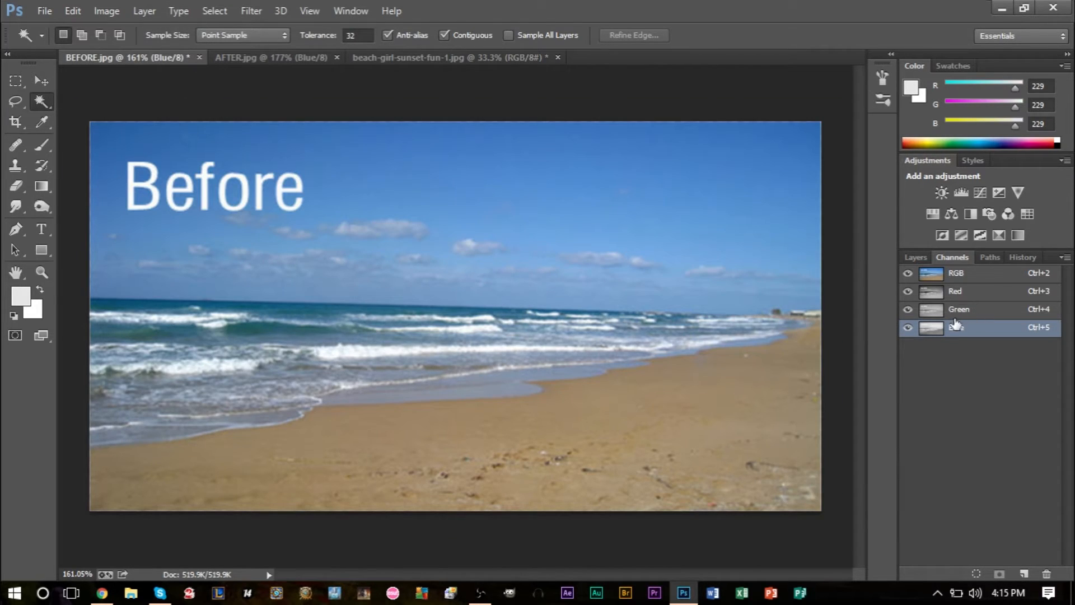
left_click(964, 280)
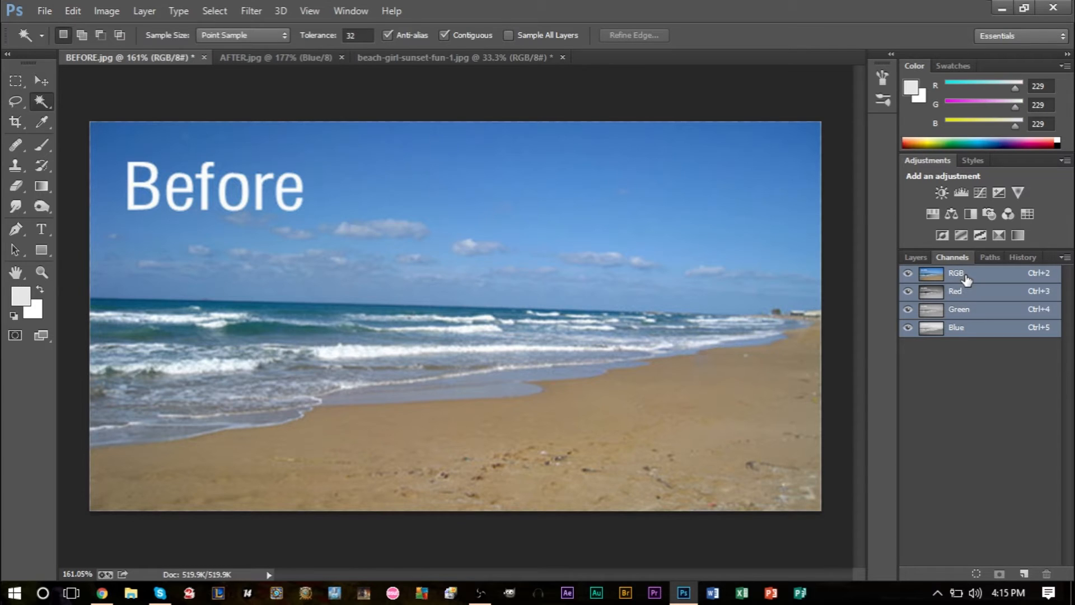
Step: Examine the red, green and blue channels of AFTER.jpg individually and against its RGB composite, ending on the red channel
left_click(276, 60)
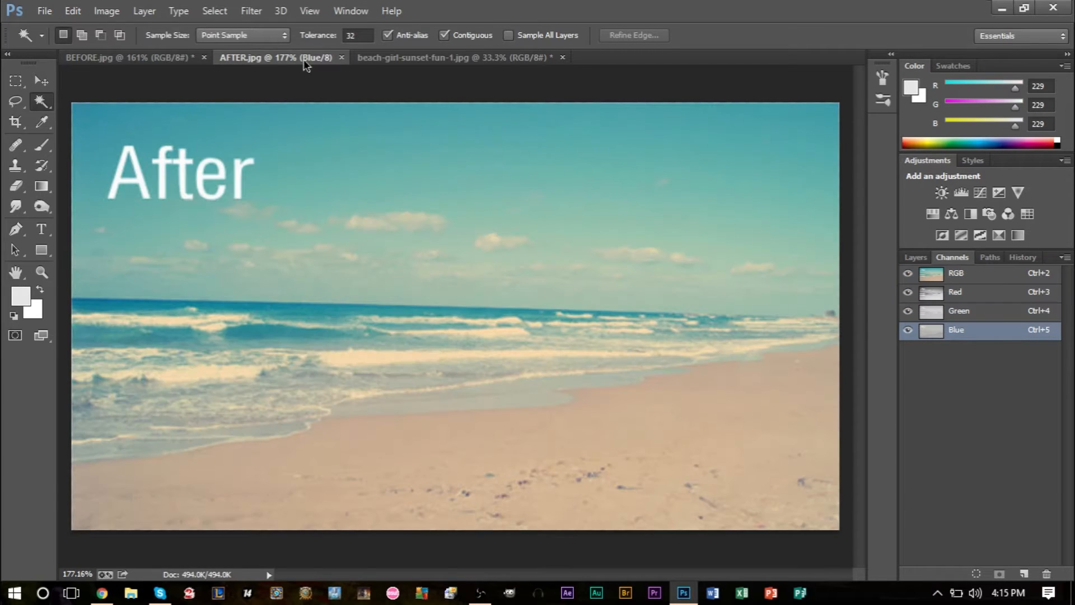
left_click(967, 278)
left_click(963, 292)
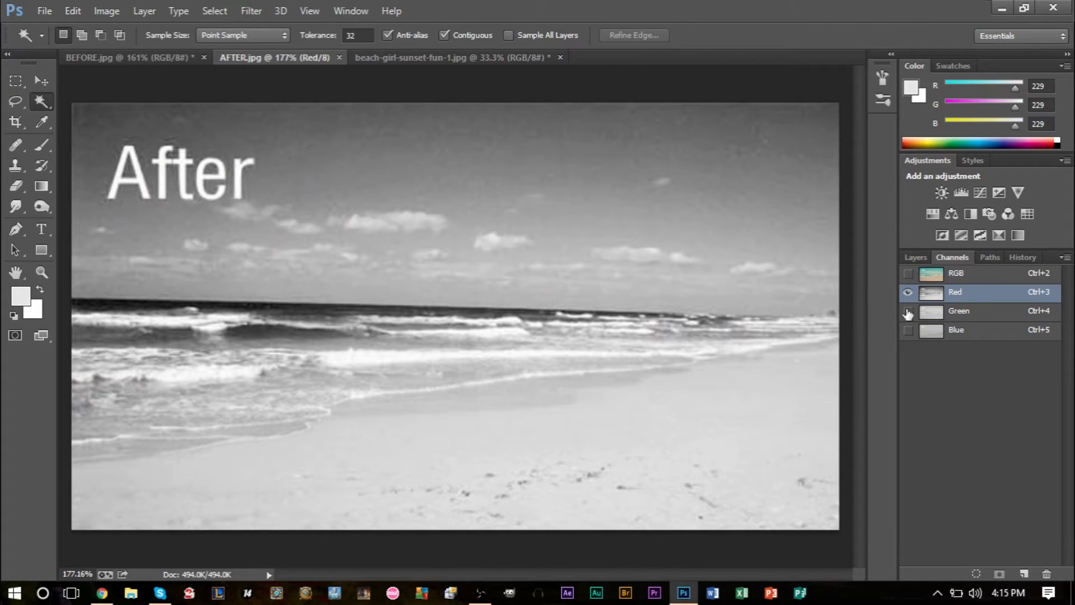
left_click(959, 314)
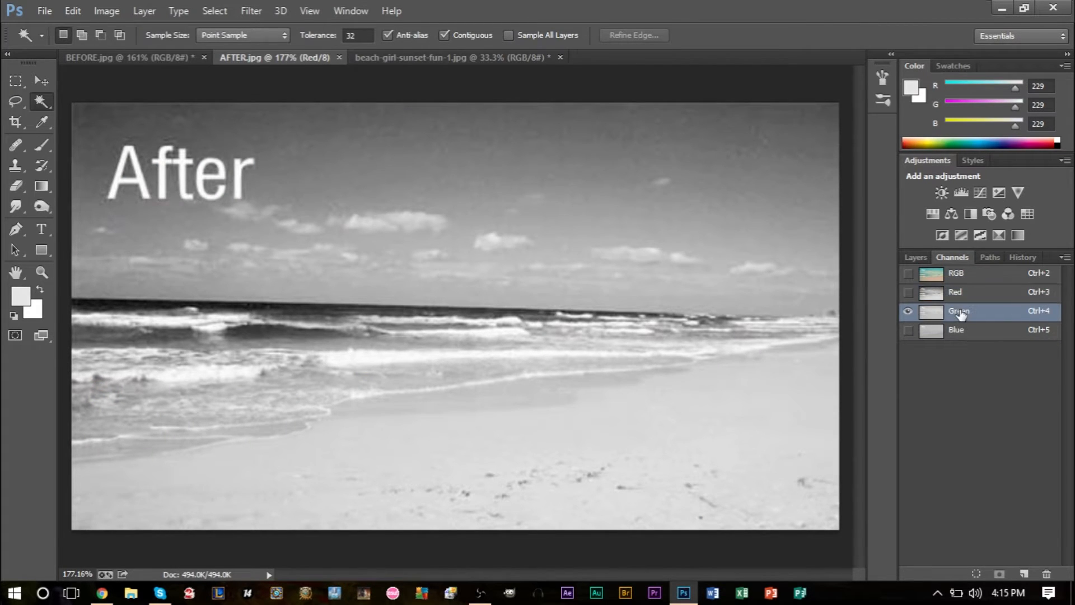
left_click(957, 331)
left_click(958, 311)
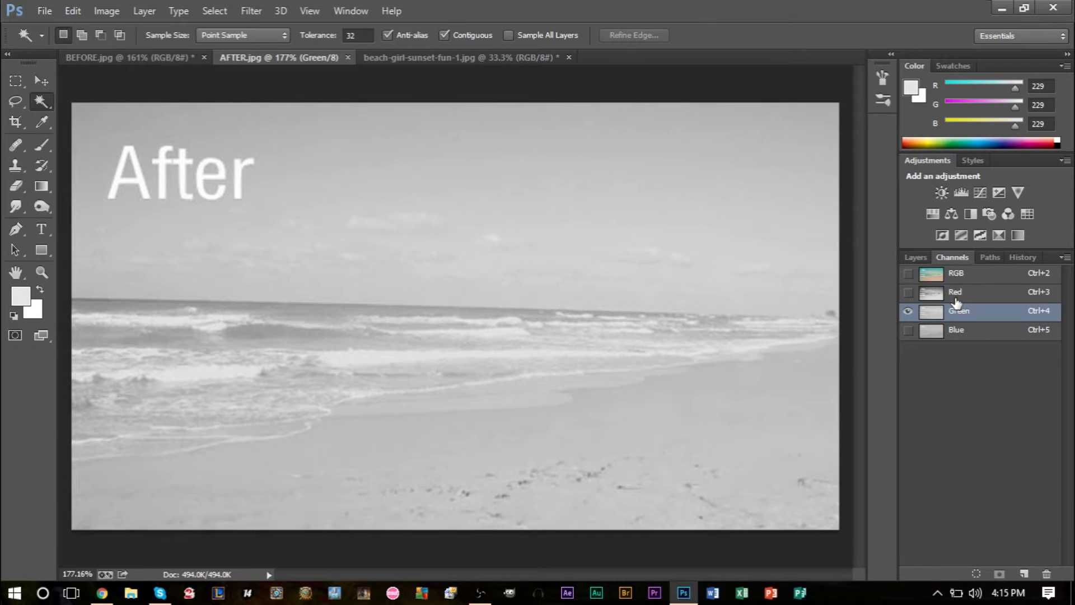
left_click(956, 300)
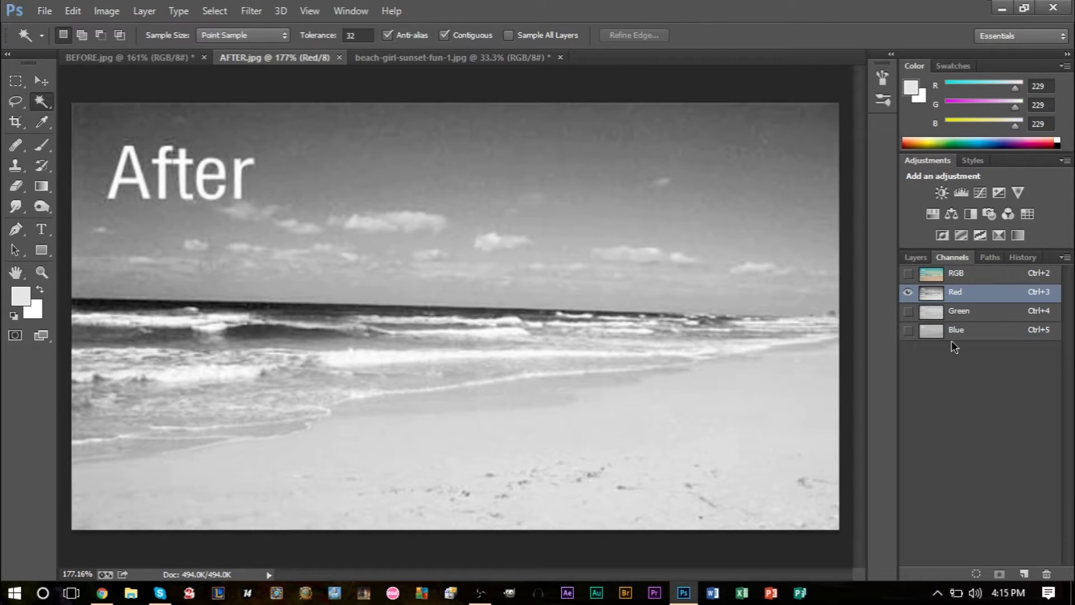
left_click(955, 274)
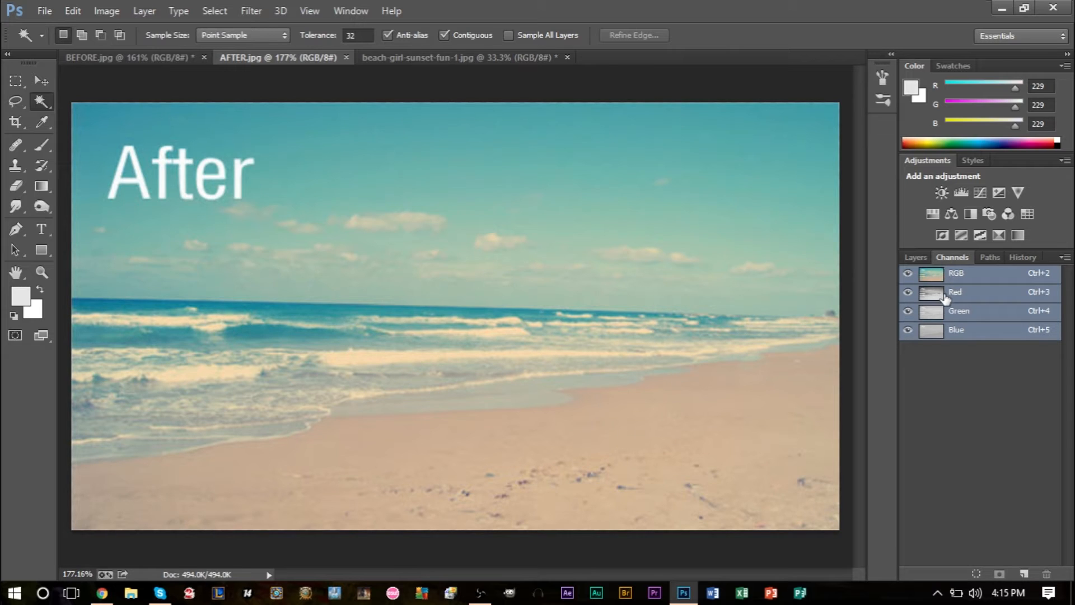
left_click(949, 296)
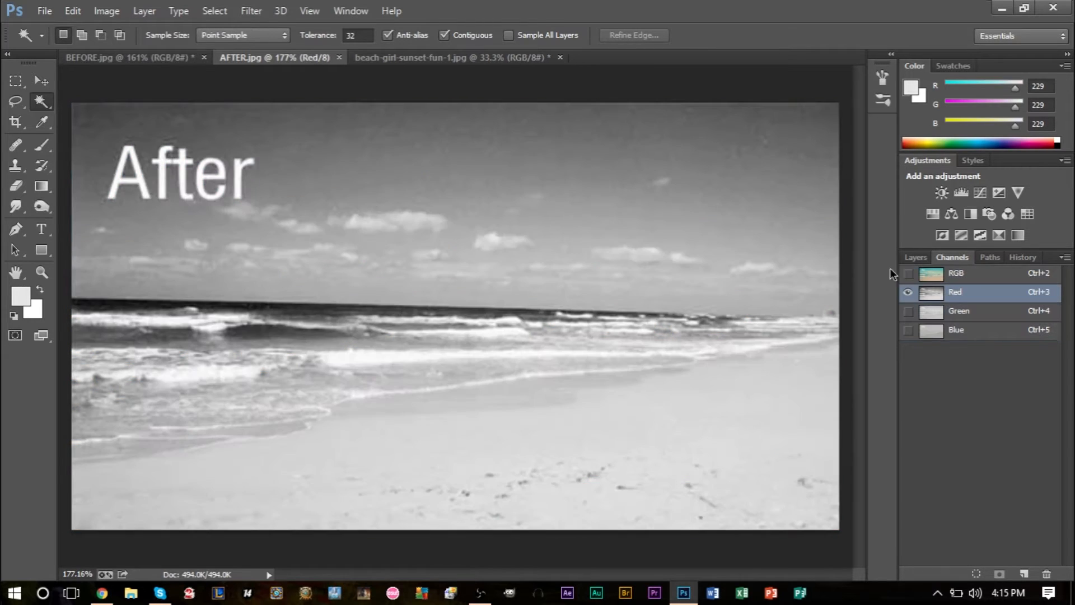
Step: Examine the greyscale red, green and blue channels of BEFORE.jpg one by one, ending on the blue channel
left_click(159, 55)
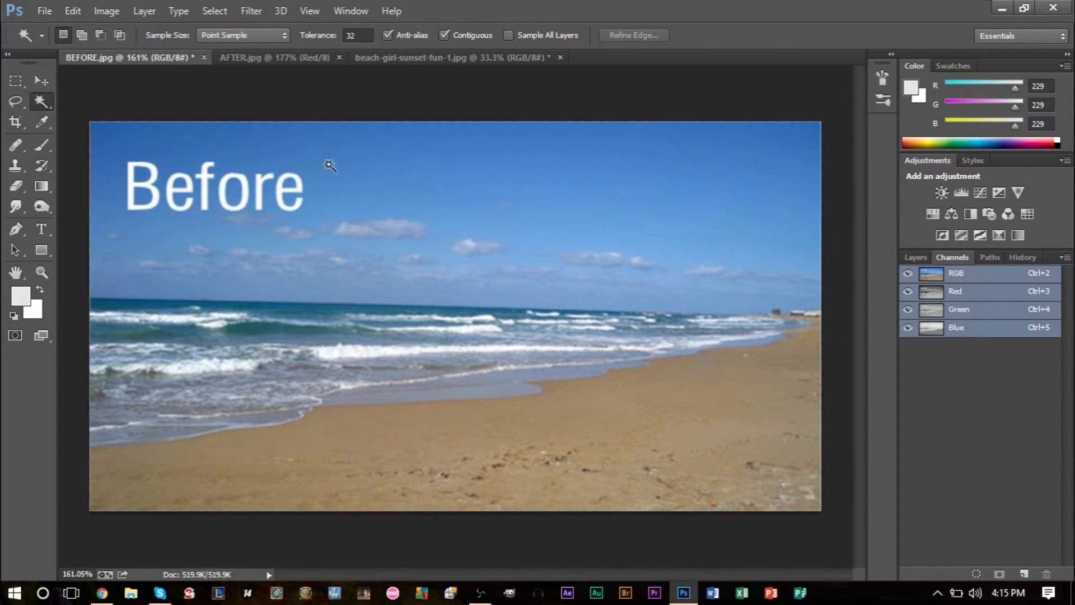
left_click(946, 296)
left_click(957, 310)
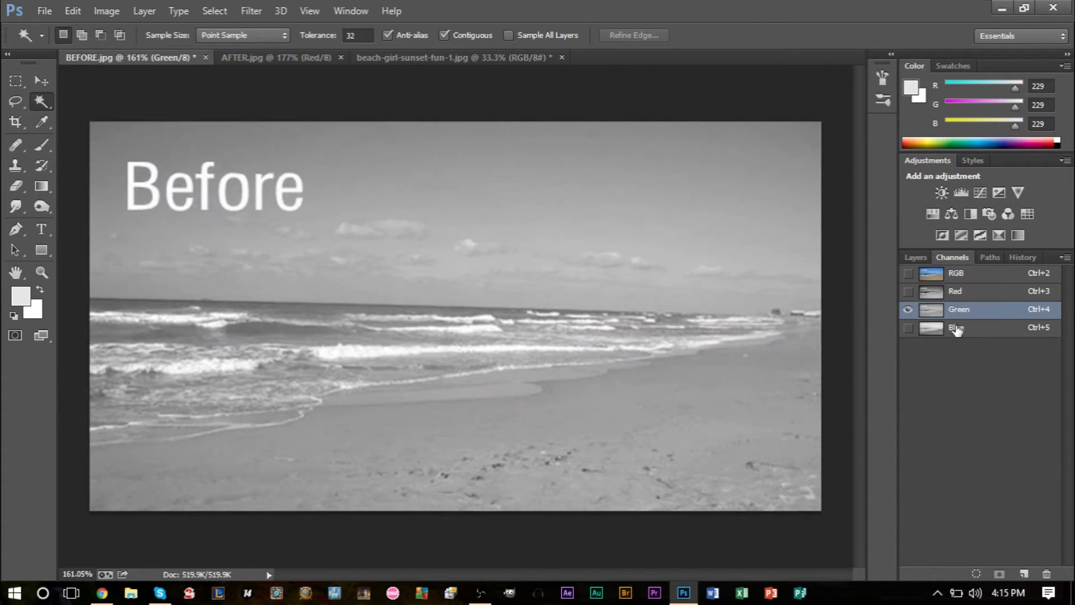
left_click(956, 328)
left_click(962, 312)
left_click(970, 299)
left_click(975, 309)
left_click(965, 292)
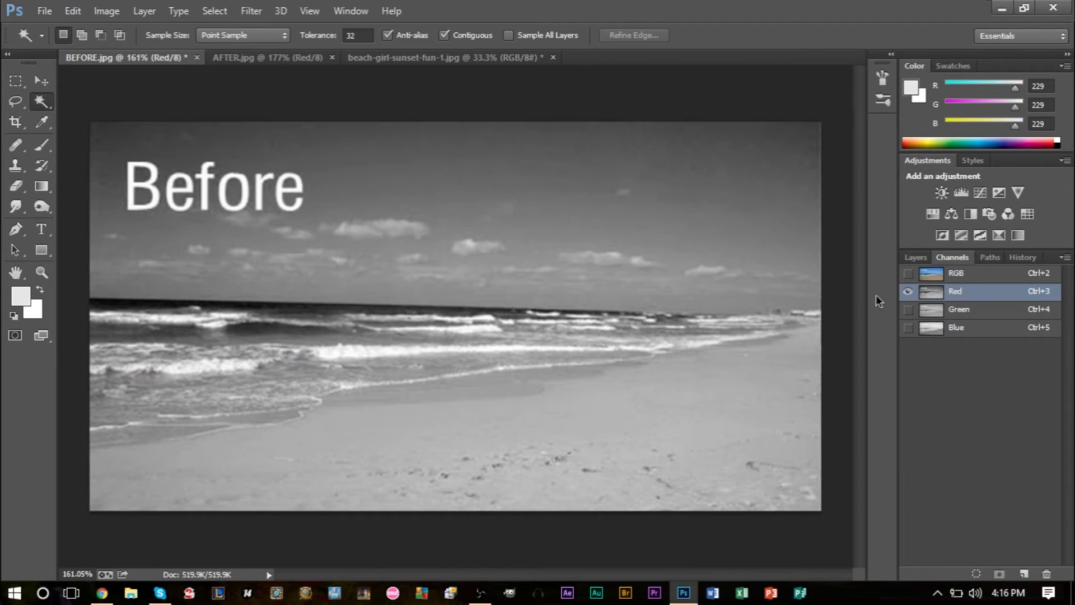
left_click(966, 313)
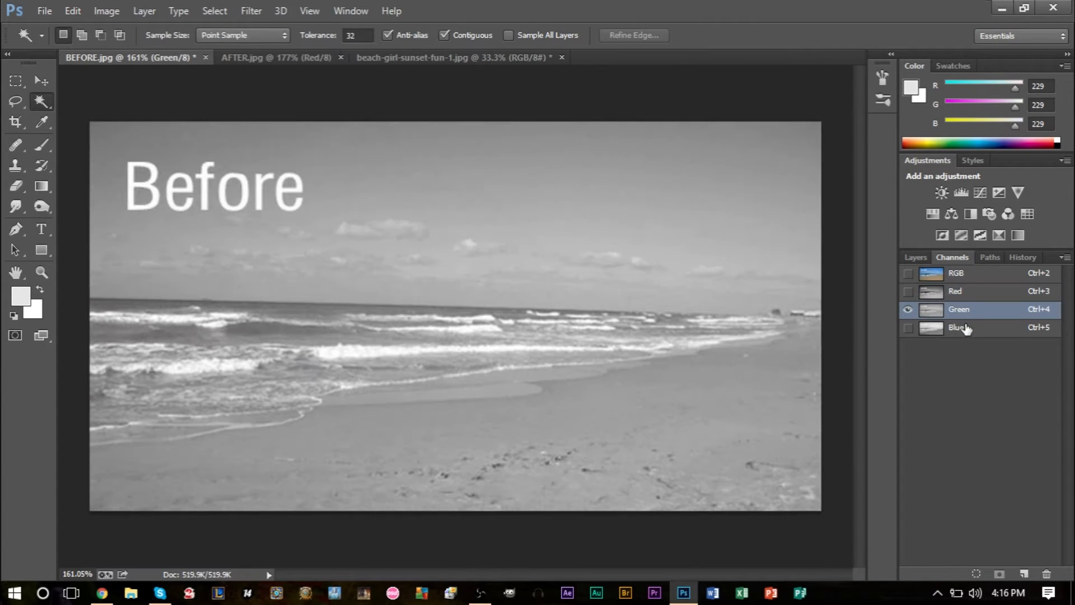
left_click(965, 328)
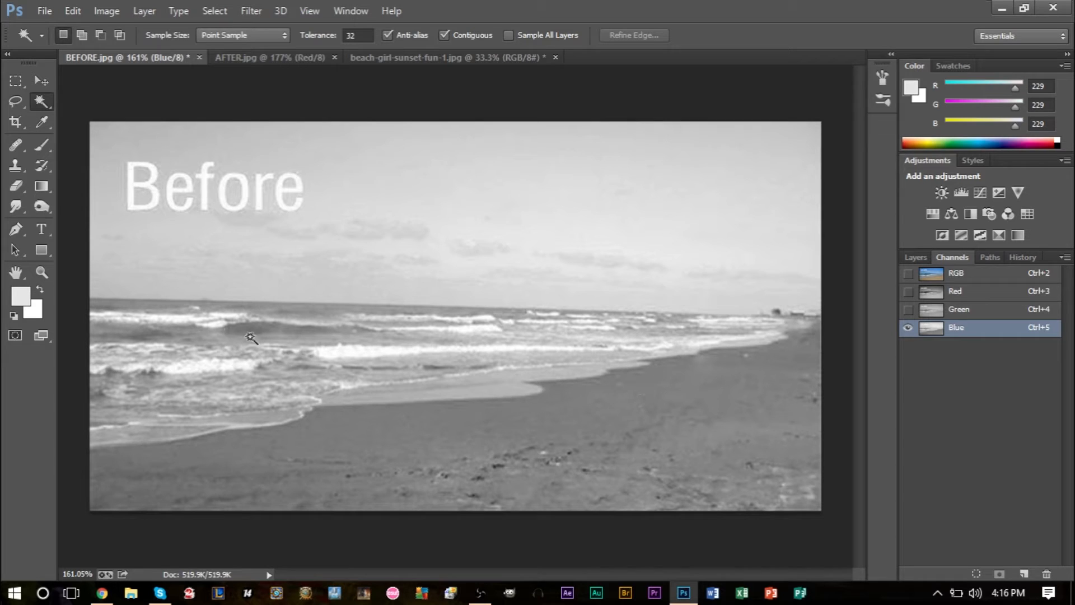
Step: Preview the green and blue channels of BEFORE.jpg together, and compare its single channels again, ending on red
left_click(908, 309)
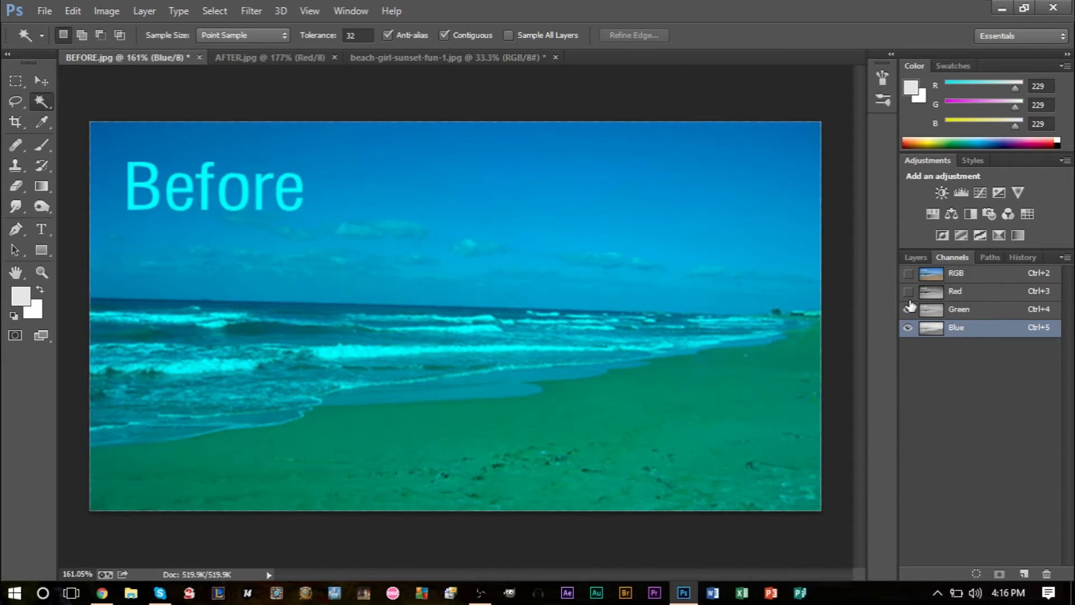
left_click(907, 327)
left_click(954, 292)
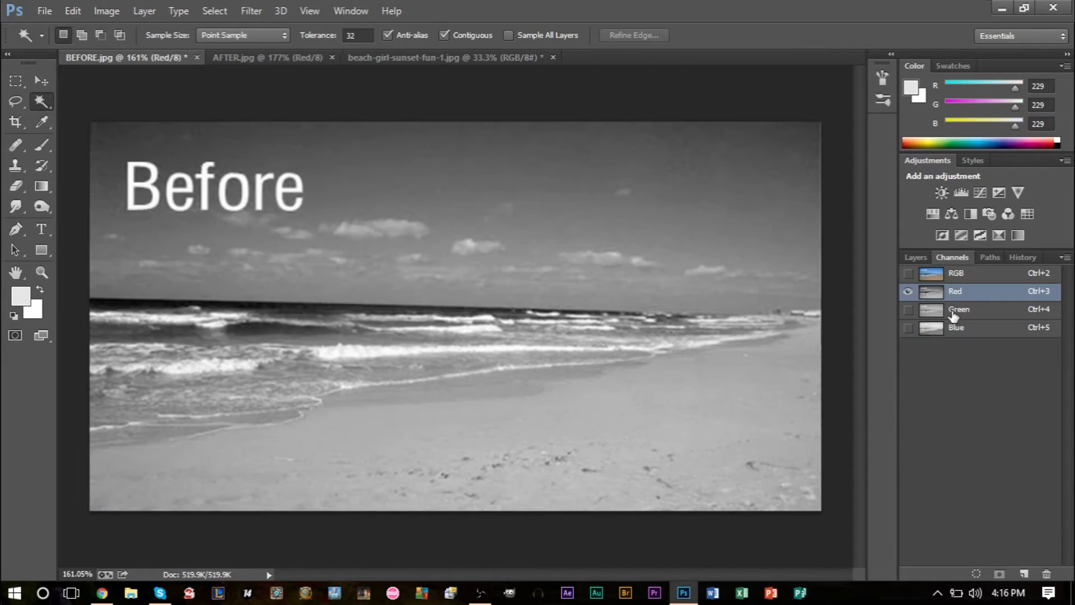
left_click(953, 309)
left_click(955, 329)
left_click(959, 311)
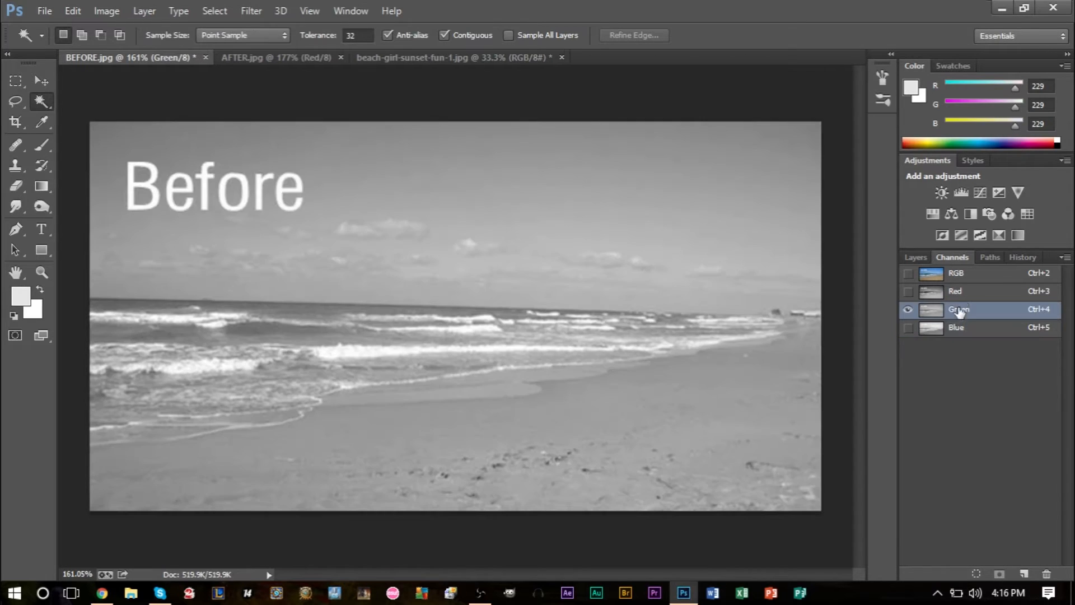
left_click(955, 295)
left_click(954, 311)
left_click(955, 328)
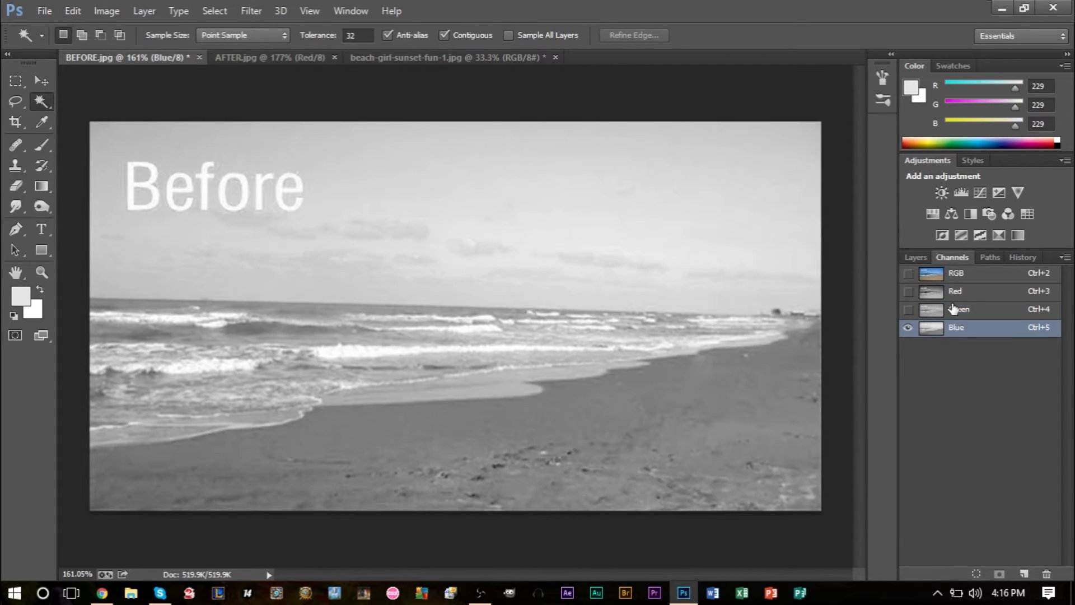
left_click(954, 309)
left_click(955, 291)
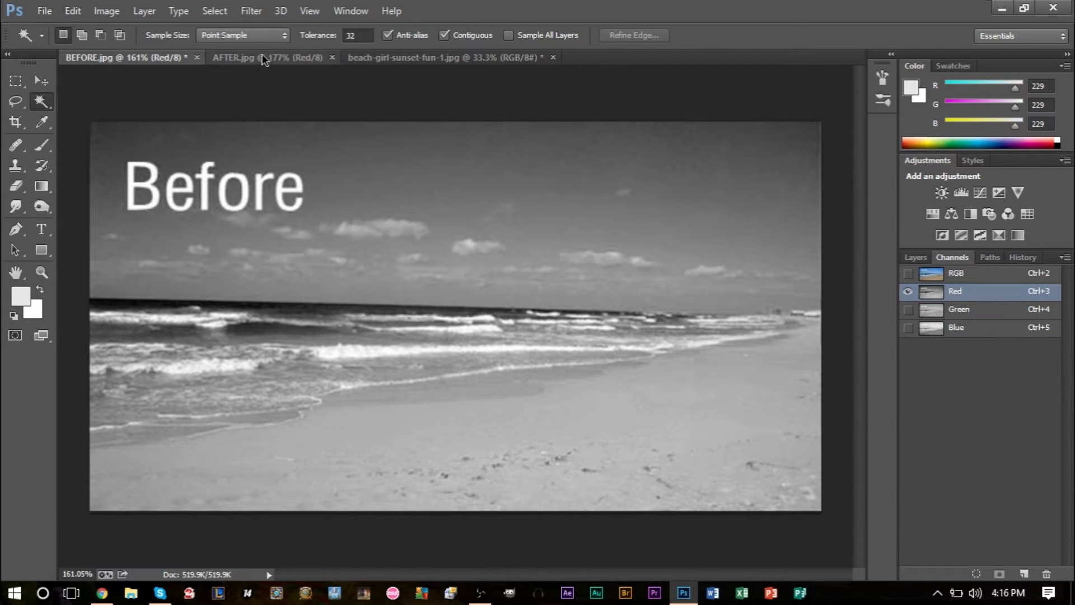
Step: Inspect the red, green and blue channels of AFTER.jpg in turn and return it to the RGB composite
left_click(263, 59)
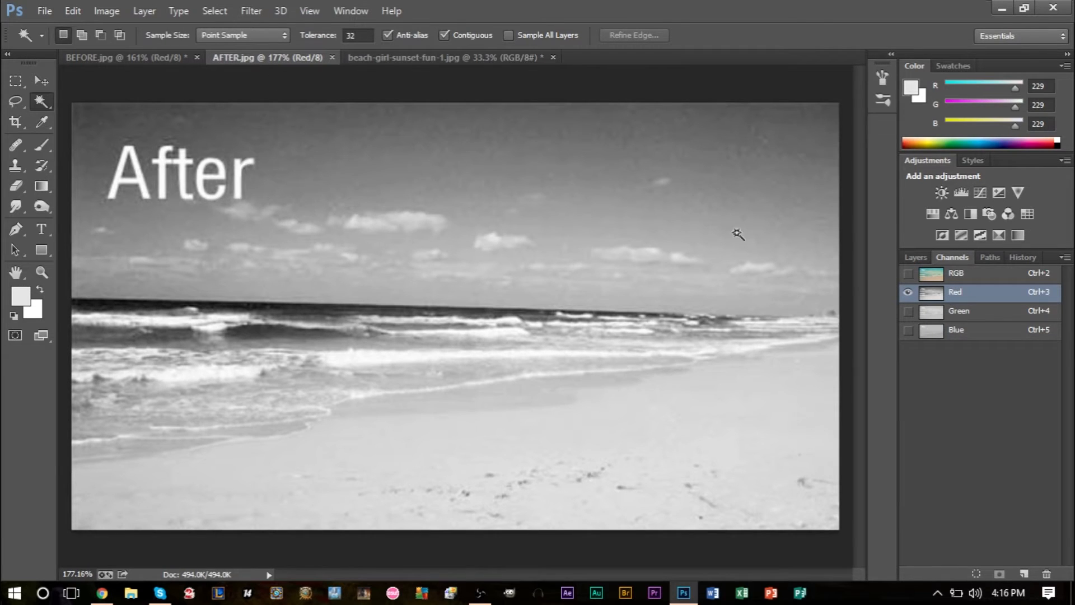
left_click(981, 311)
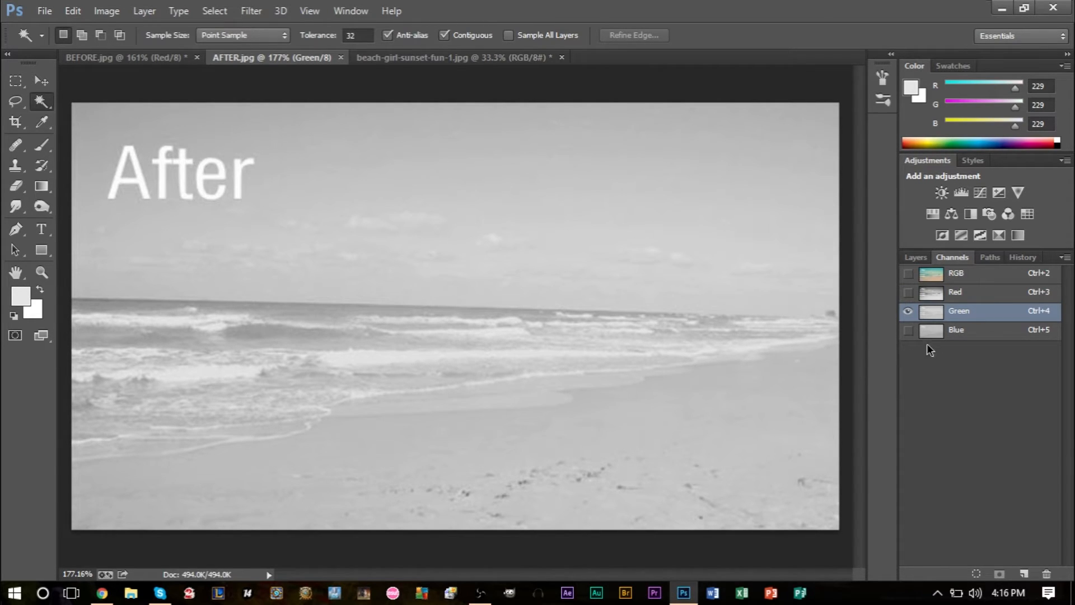
left_click(978, 334)
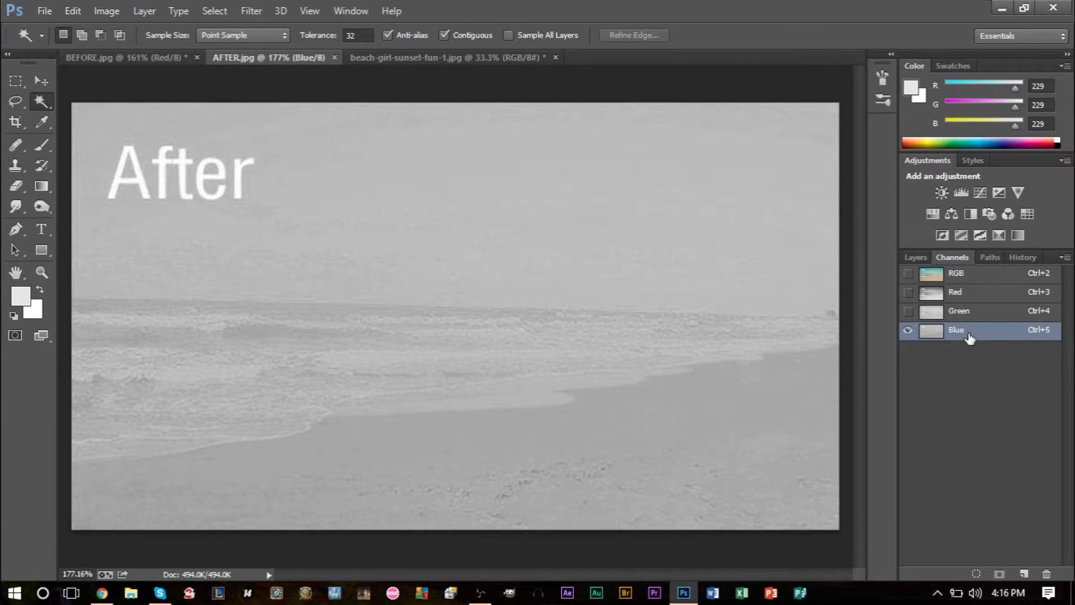
left_click(955, 316)
left_click(959, 297)
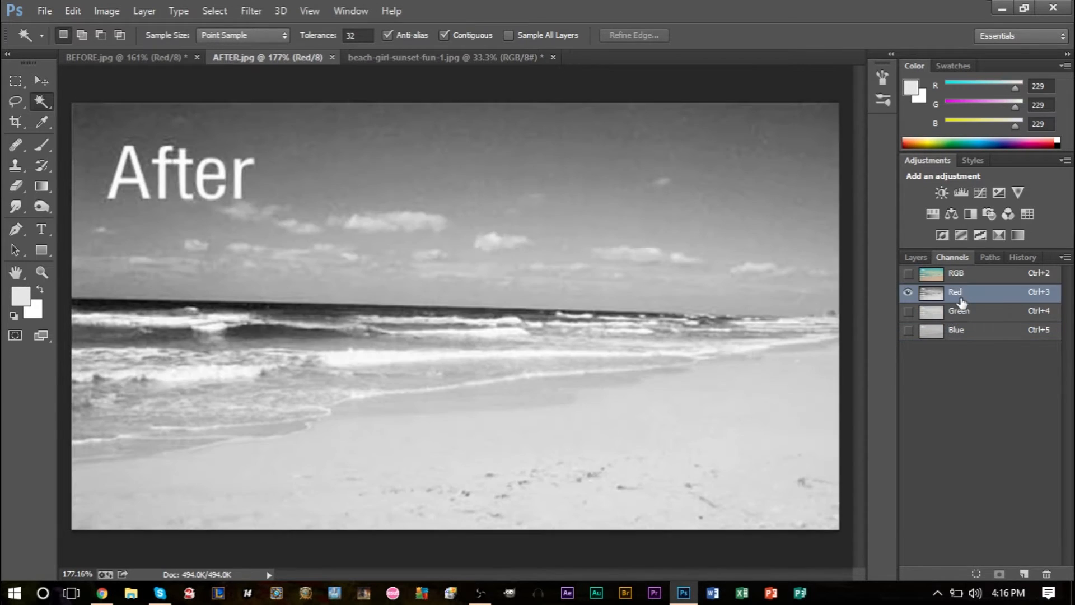
left_click(945, 277)
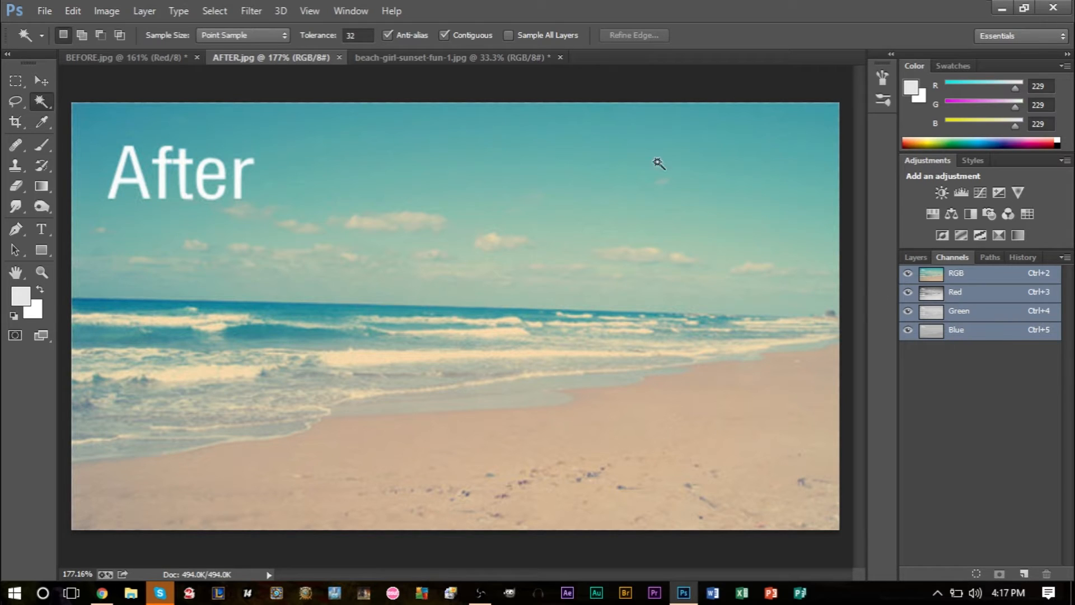
Step: Return BEFORE.jpg to the RGB composite and compare it with the full-colour AFTER.jpg
left_click(152, 60)
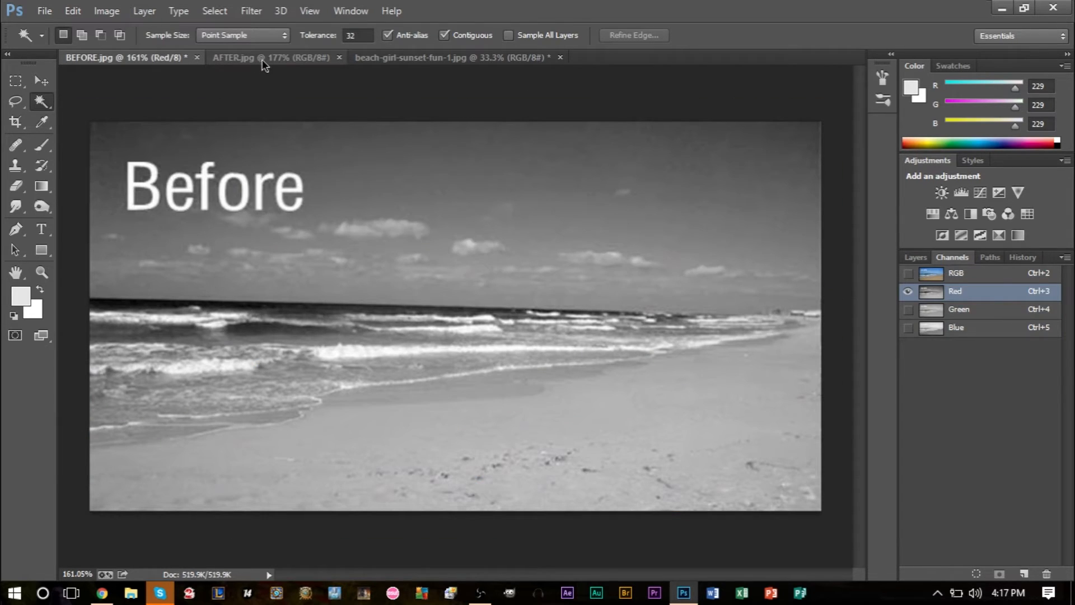
left_click(956, 276)
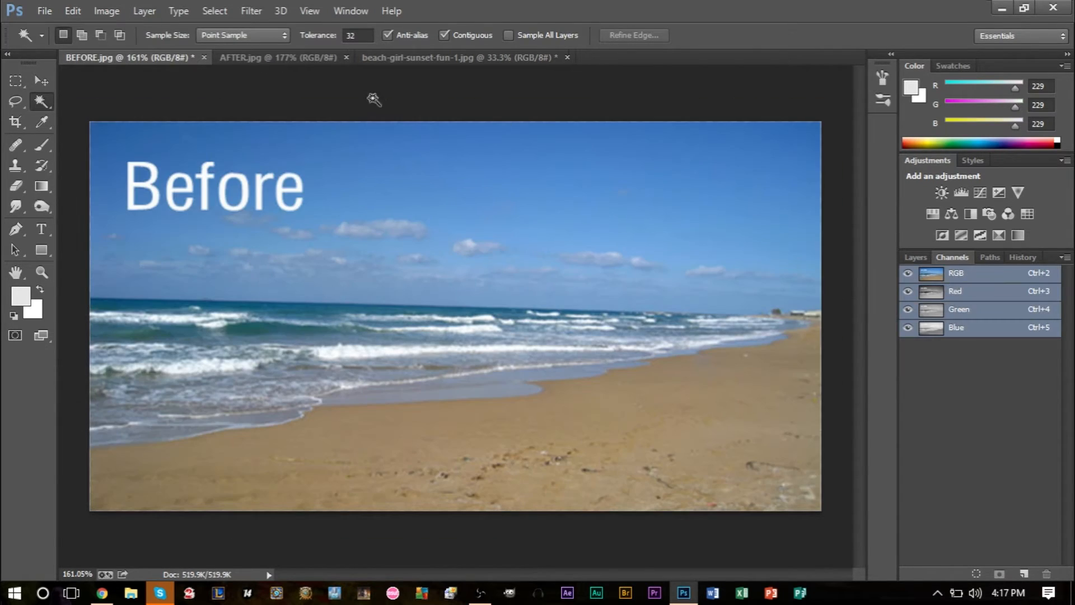
left_click(308, 58)
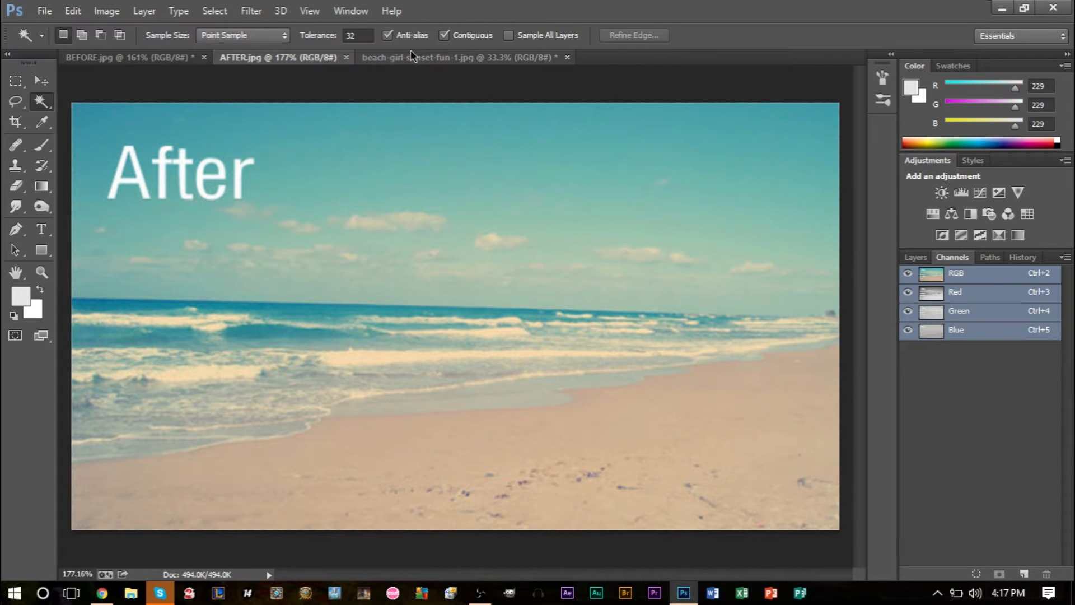
Step: Switch to the beach-girl-sunset-fun-1.jpg document, check its layers, and display its colour channels
left_click(428, 61)
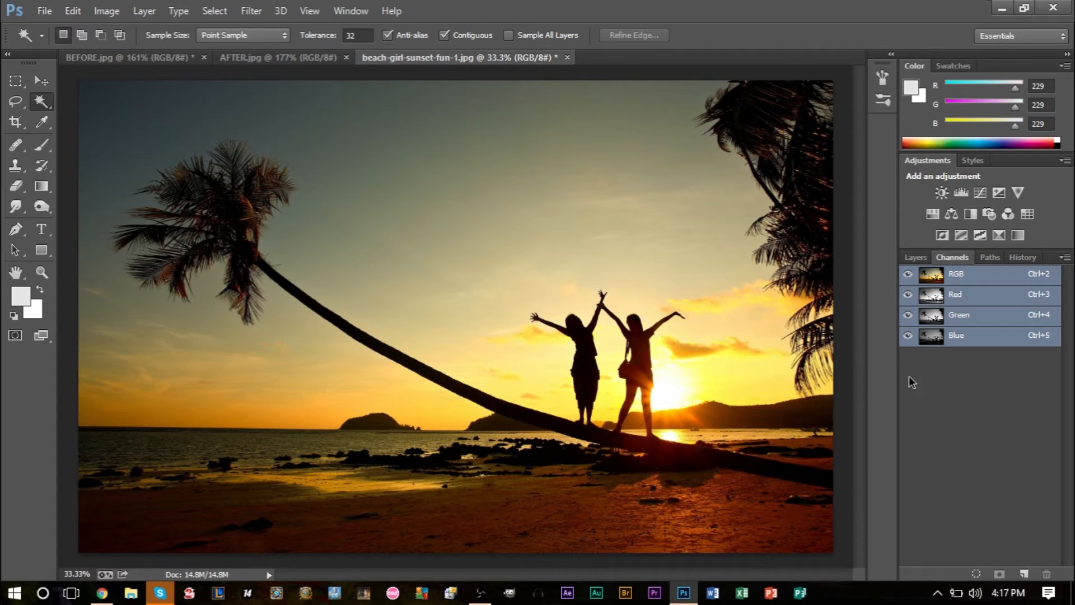
left_click(929, 257)
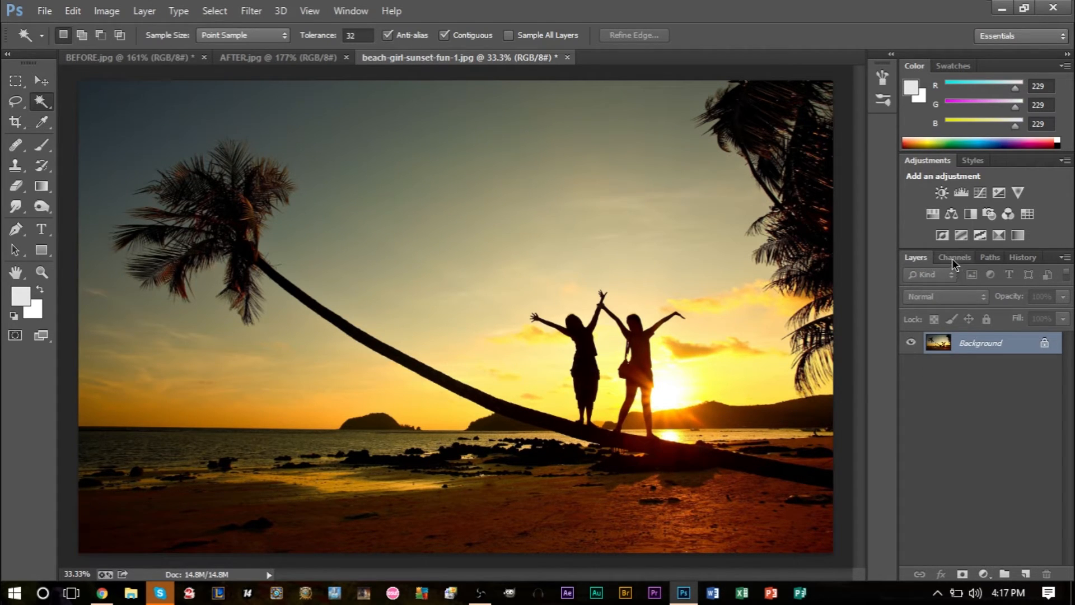
left_click(952, 258)
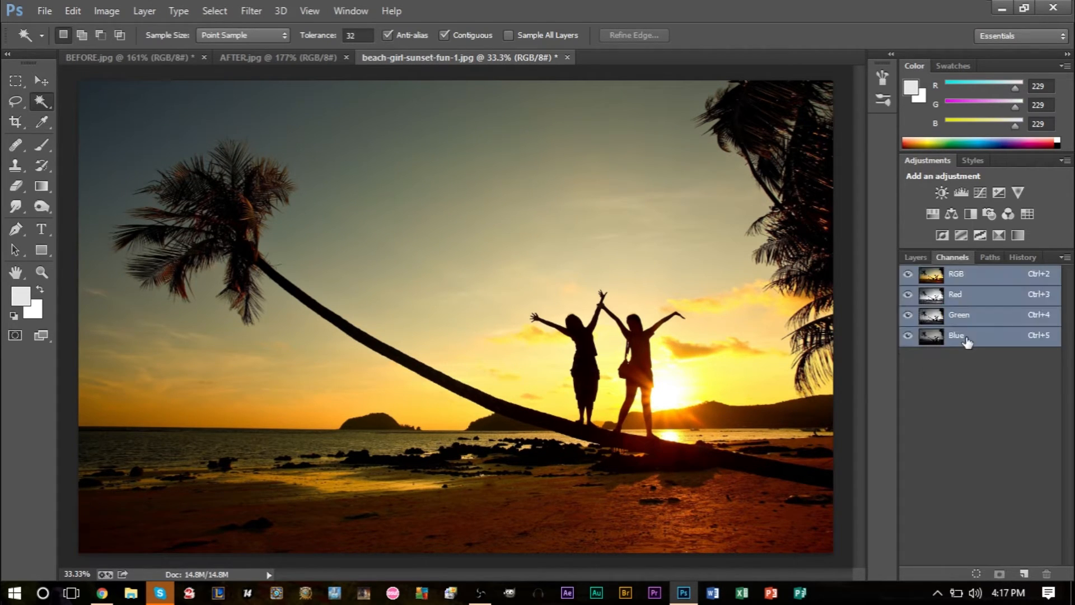
Step: Make the red channel of the sunset photo active while keeping the full-colour composite visible
left_click(107, 17)
mouse_move(140, 51)
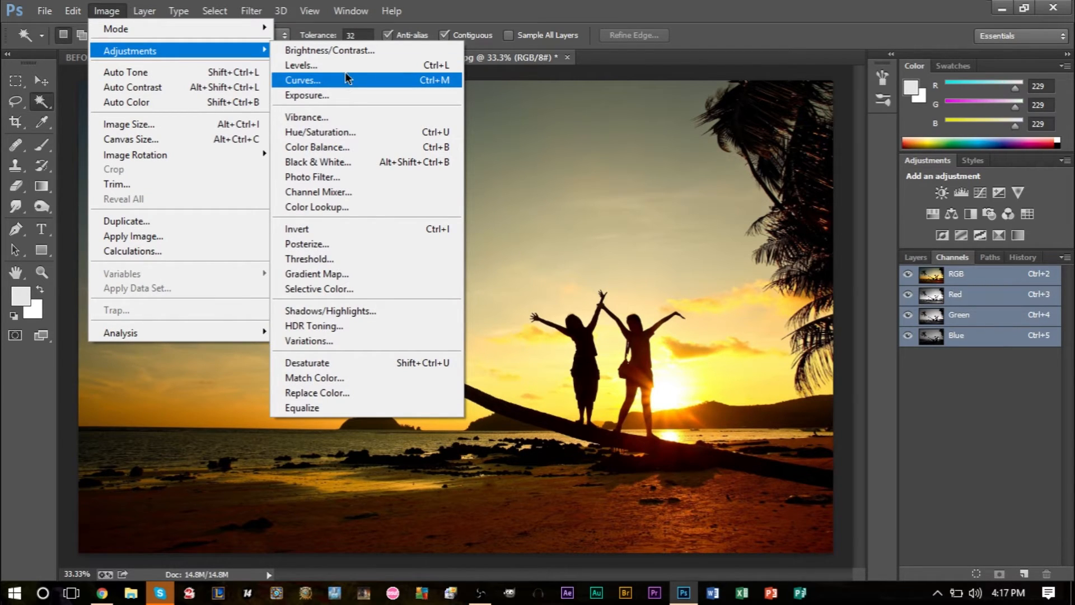
left_click(972, 305)
left_click(968, 297)
left_click(908, 274)
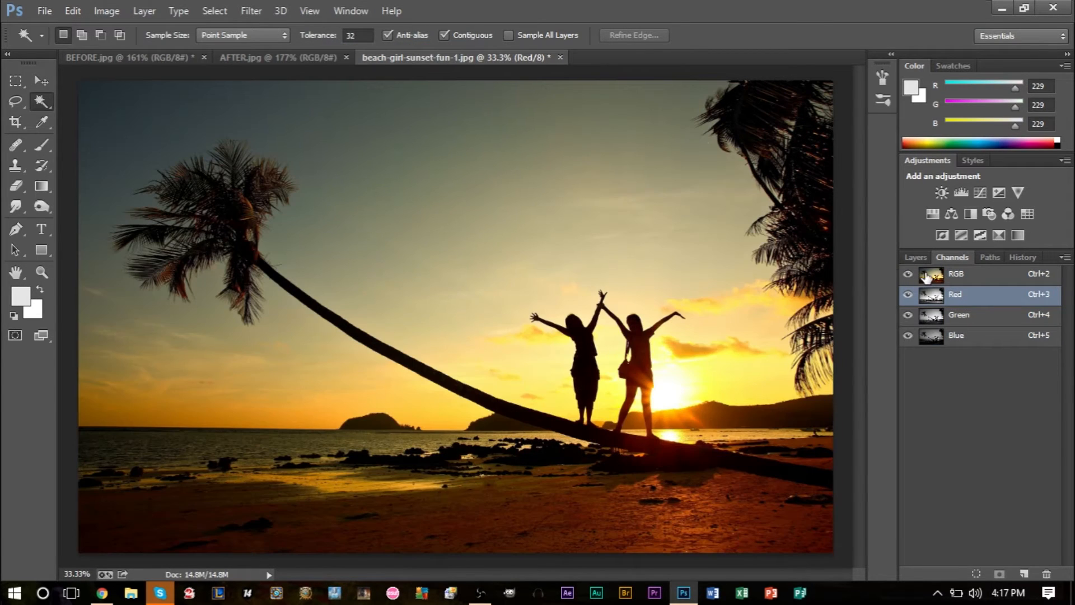
Step: Add a Curves adjustment layer with the default name and options, and close its properties without altering the curve
left_click(136, 11)
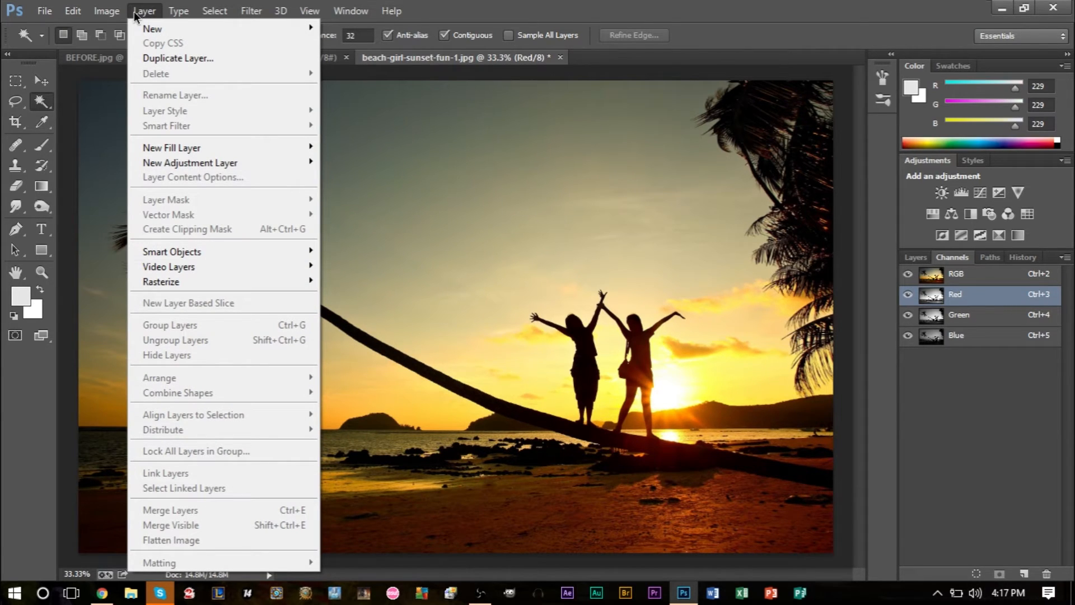
mouse_move(254, 162)
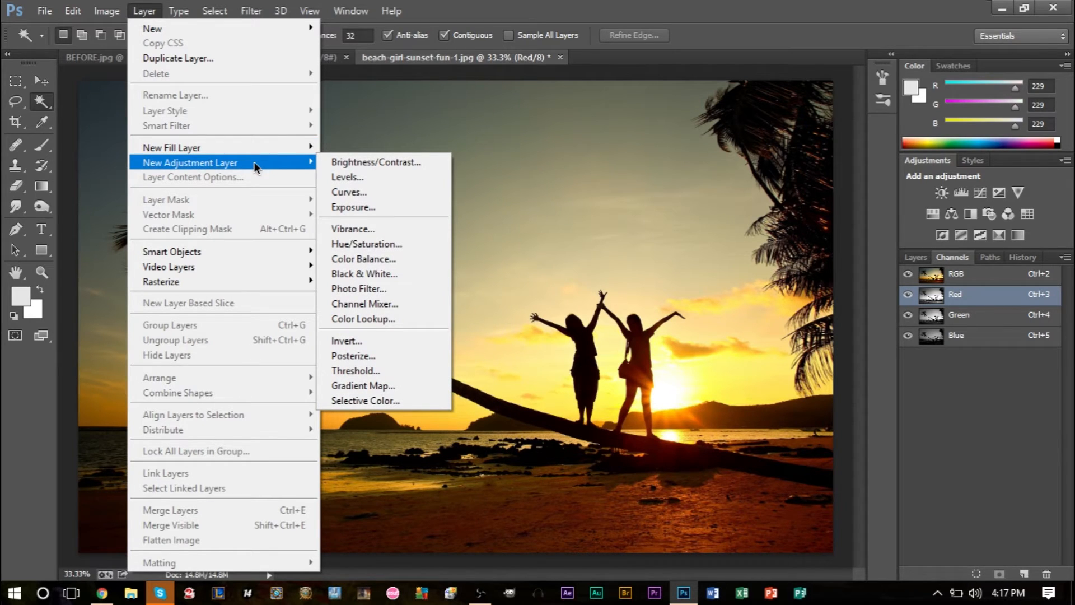
left_click(379, 192)
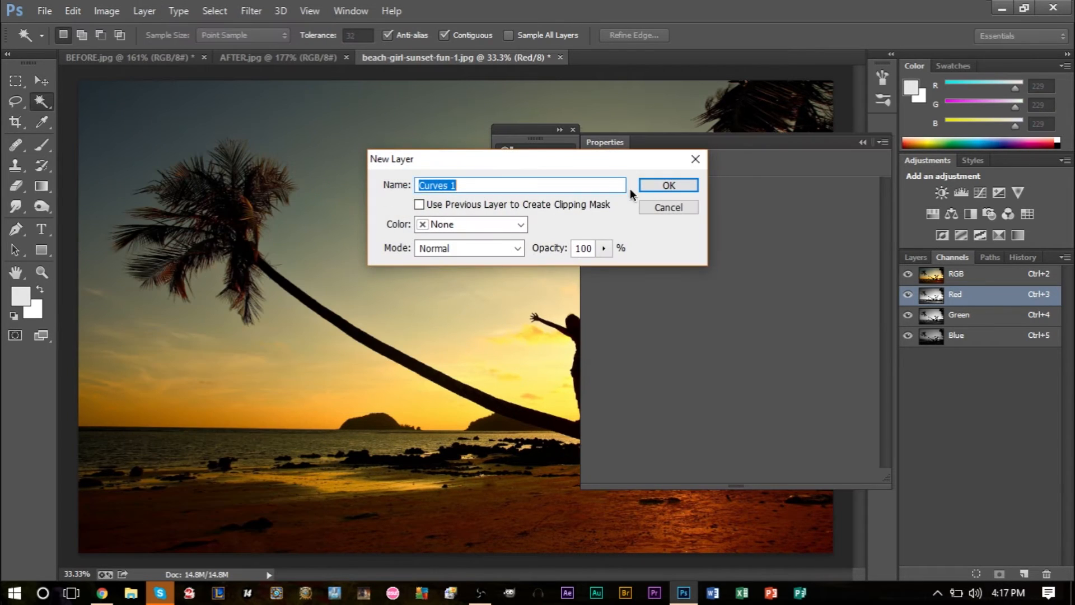
left_click(677, 186)
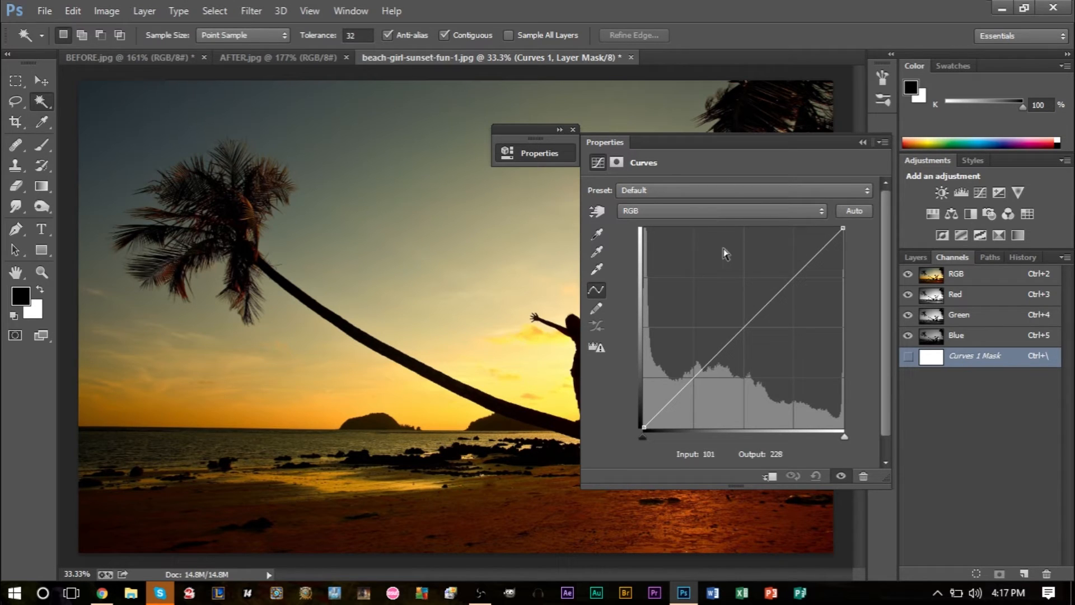
left_click(862, 142)
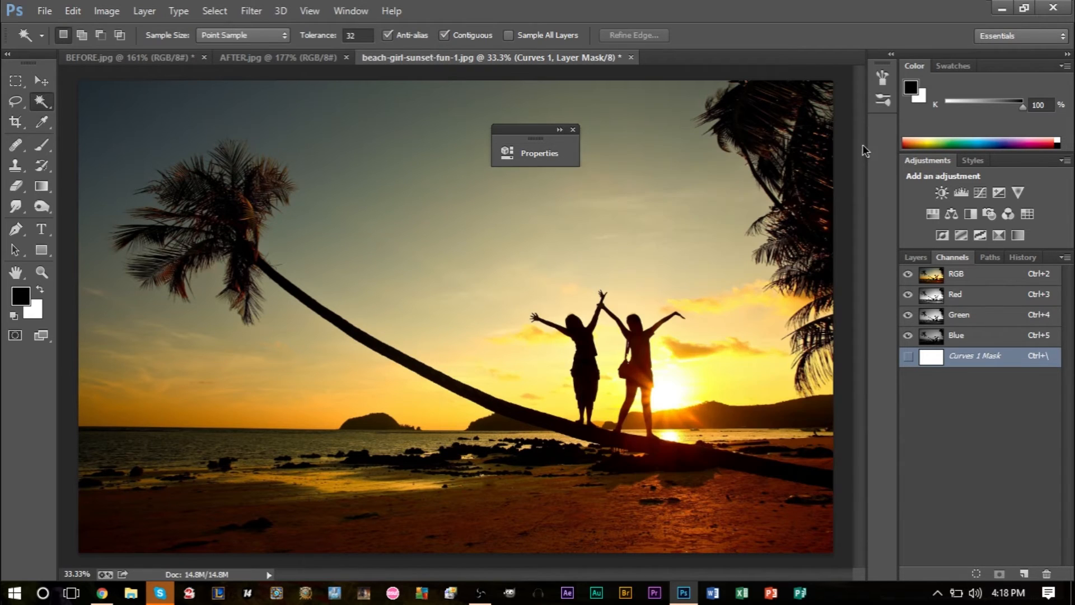
left_click(573, 130)
Step: Add a Levels adjustment layer with default options, check its mask settings, and return to the Levels settings
left_click(144, 11)
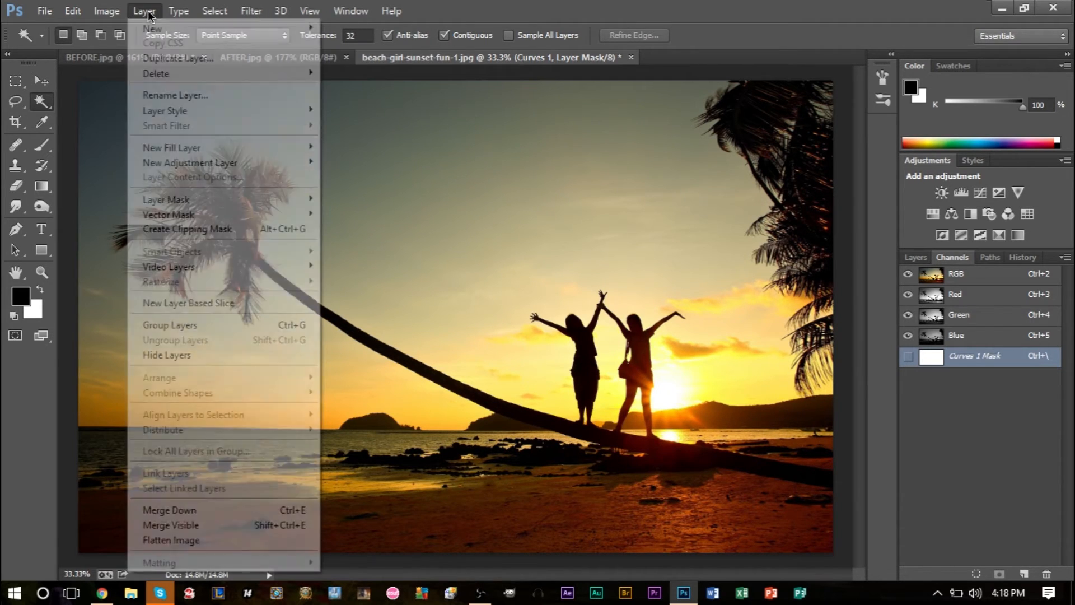
mouse_move(231, 161)
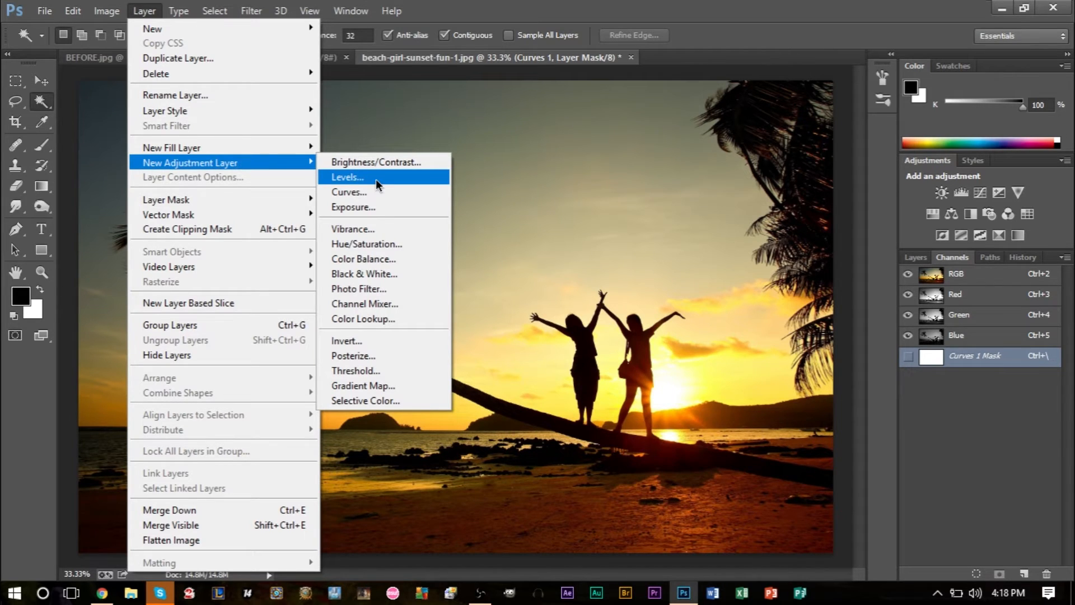
left_click(361, 177)
left_click(666, 185)
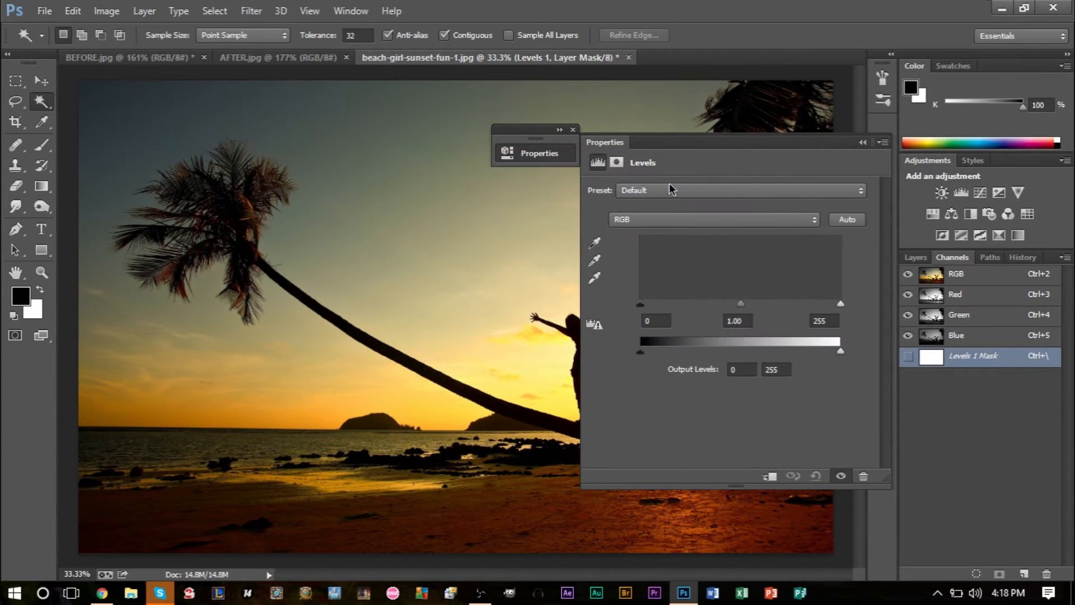
left_click(618, 161)
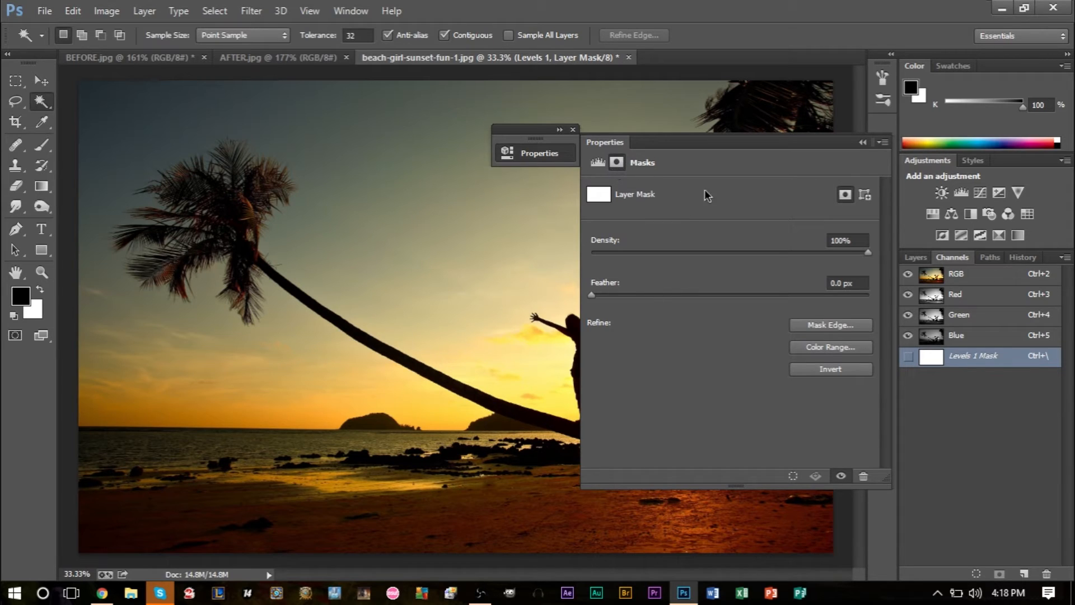
left_click(599, 163)
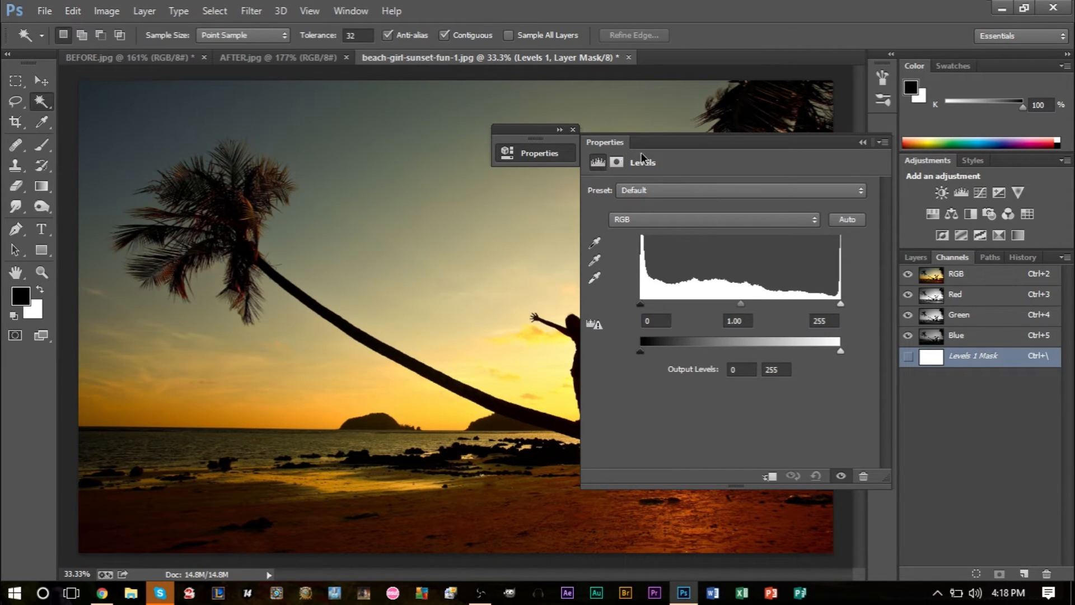
left_click_drag(681, 144, 661, 156)
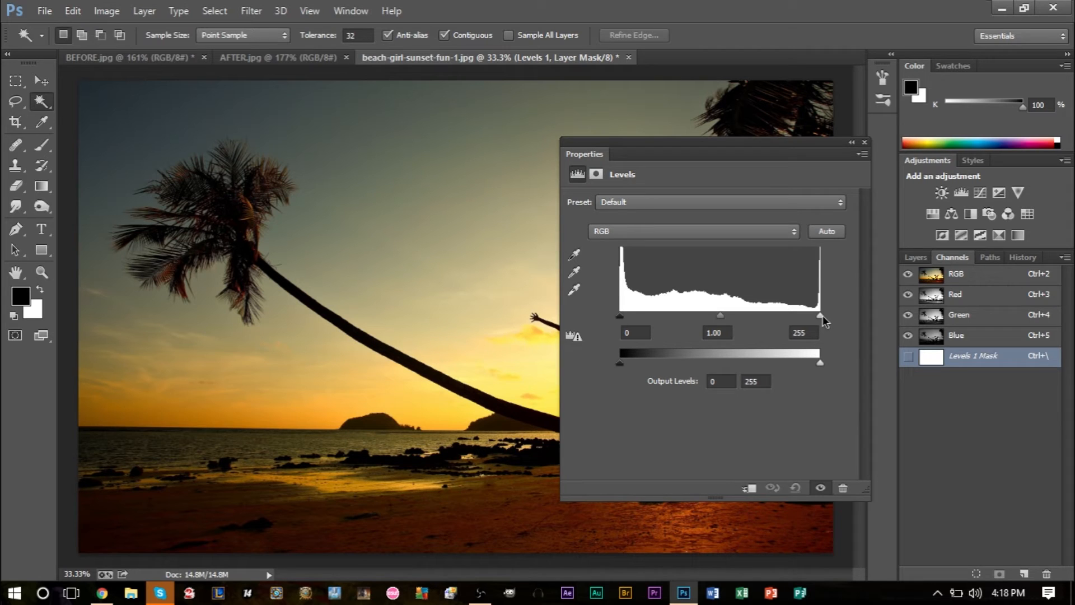
Step: Try an input white level of 207 and an output white level of 190 on the RGB composite, and restore both to 255
left_click_drag(818, 314, 783, 317)
left_click_drag(623, 319, 604, 340)
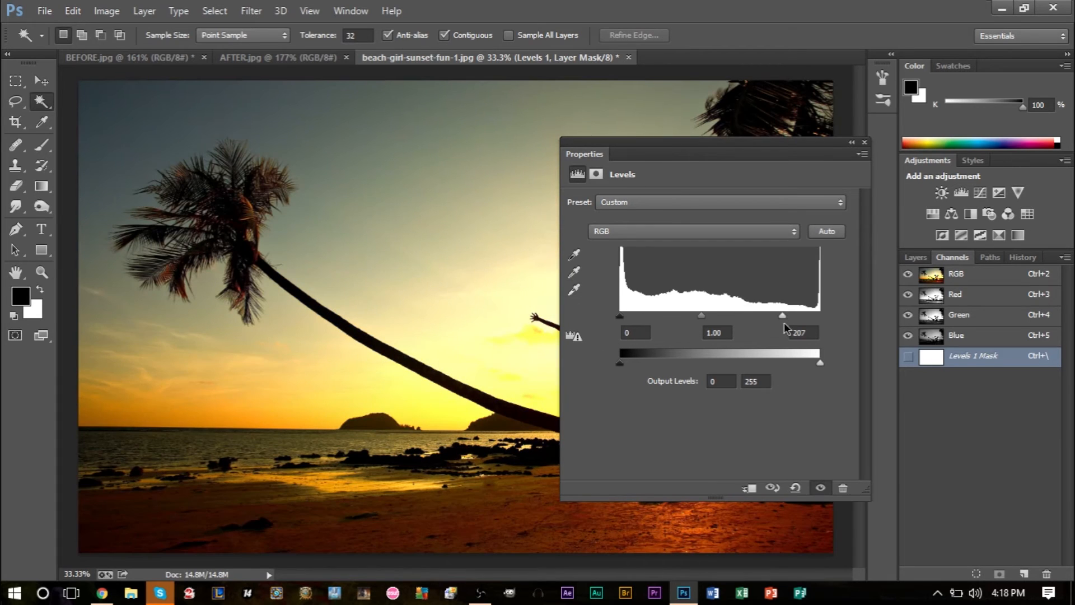
left_click_drag(779, 316, 768, 363)
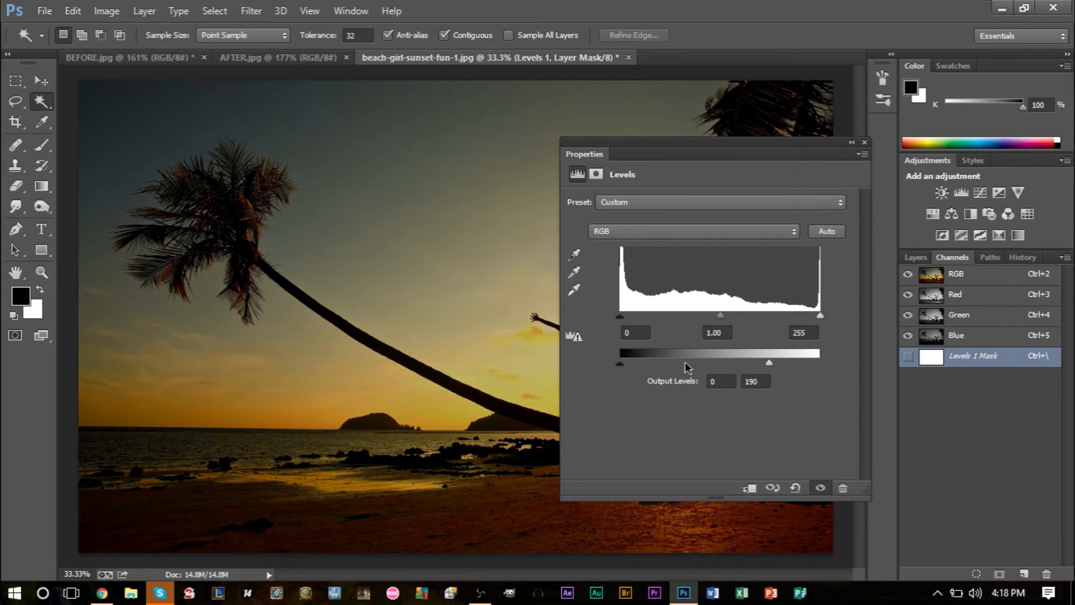
mouse_move(619, 364)
left_mouse_down()
mouse_move(704, 371)
mouse_move(605, 368)
left_mouse_up()
left_click_drag(767, 363, 823, 362)
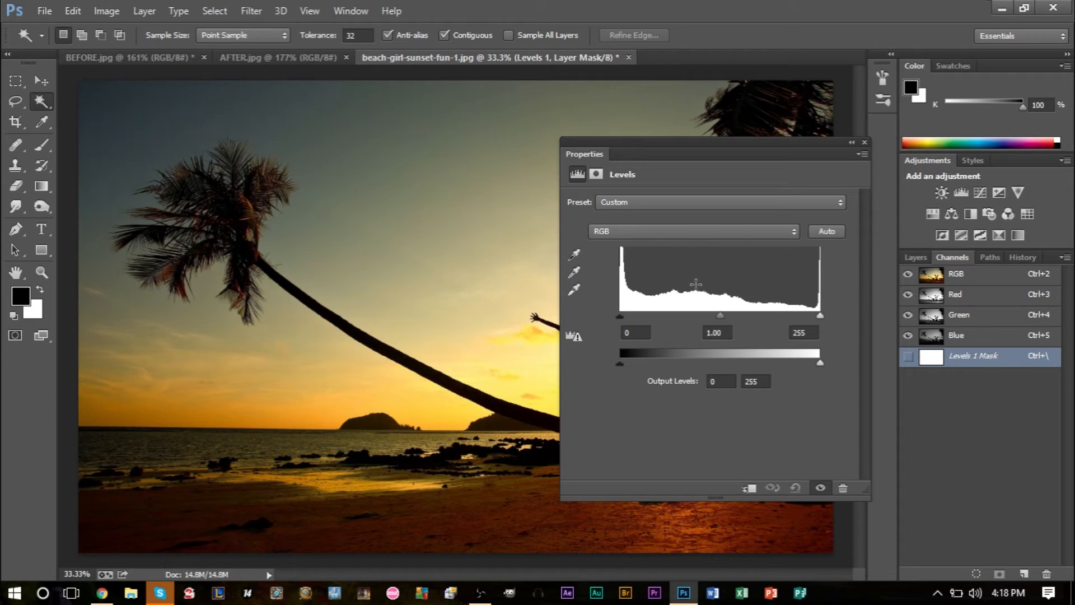
Step: Switch the Levels adjustment to the Red channel and display only the red channel of the sunset photo
left_click(645, 240)
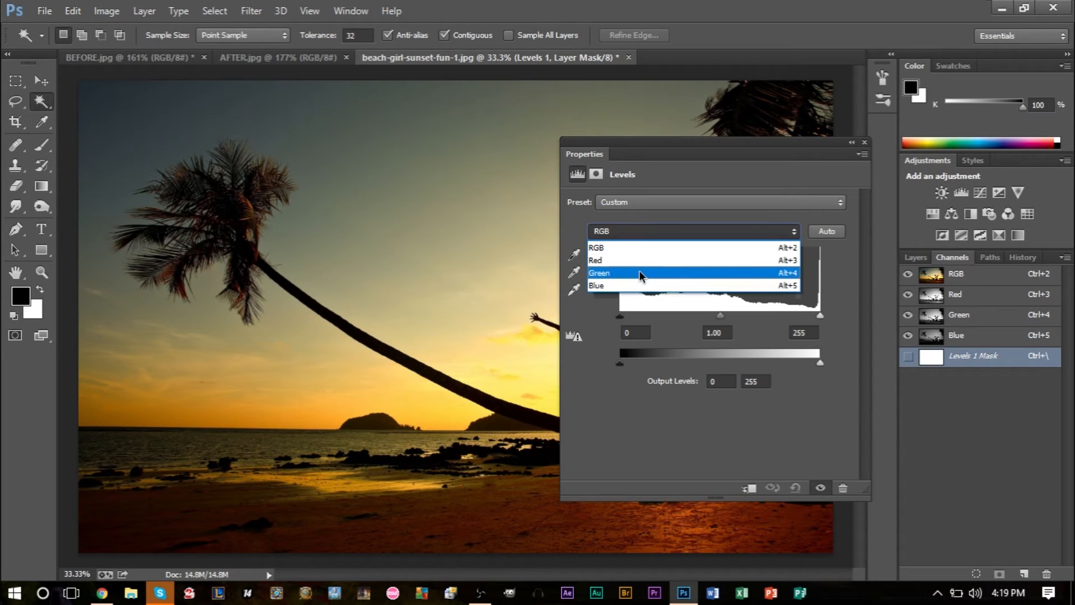
left_click(644, 260)
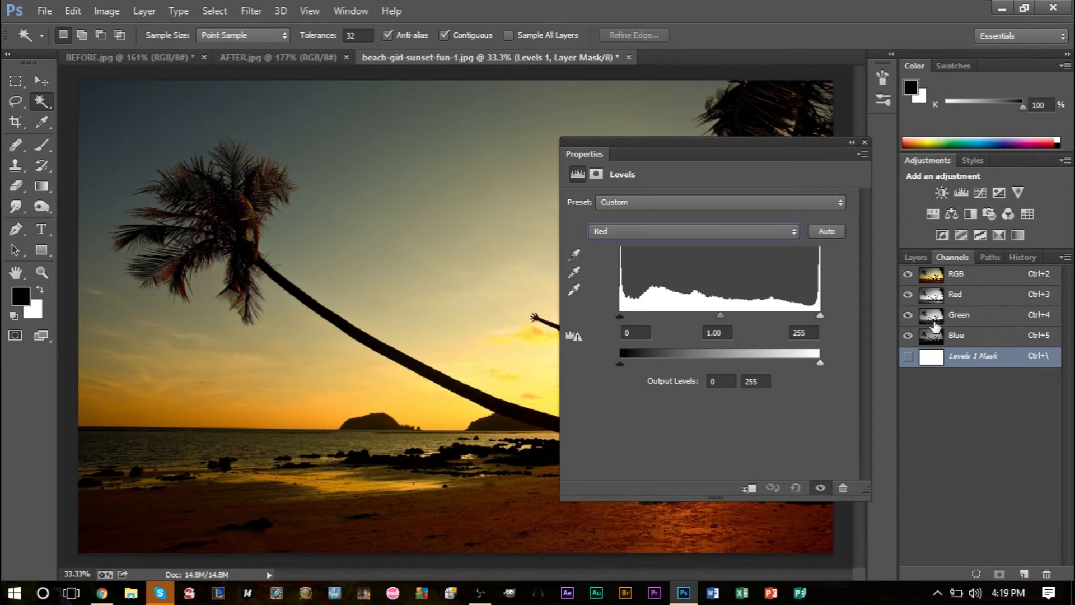
left_click(965, 303)
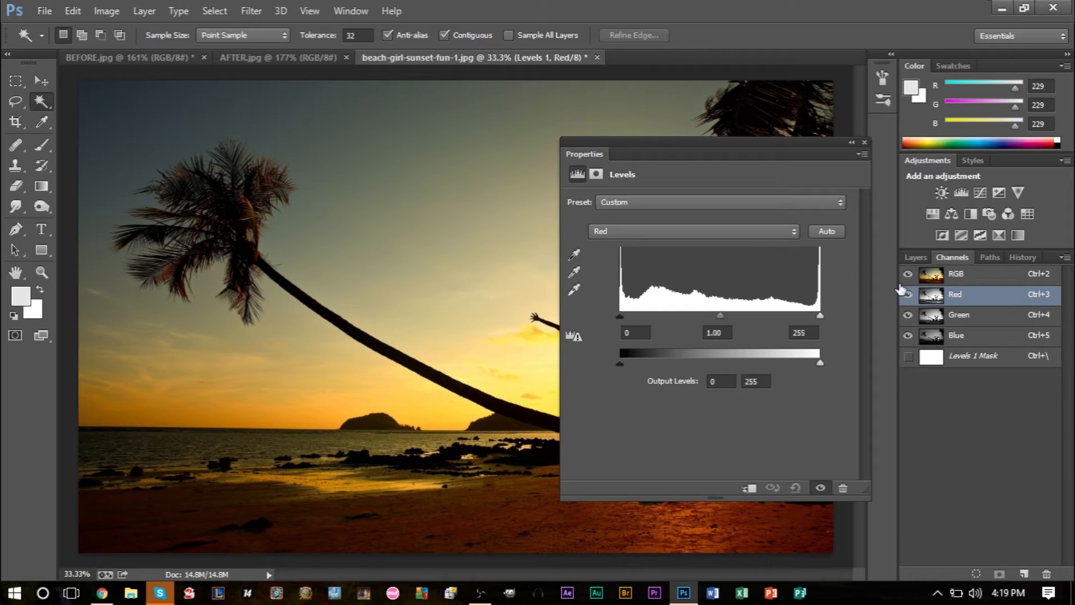
left_click(929, 278)
left_click(923, 302)
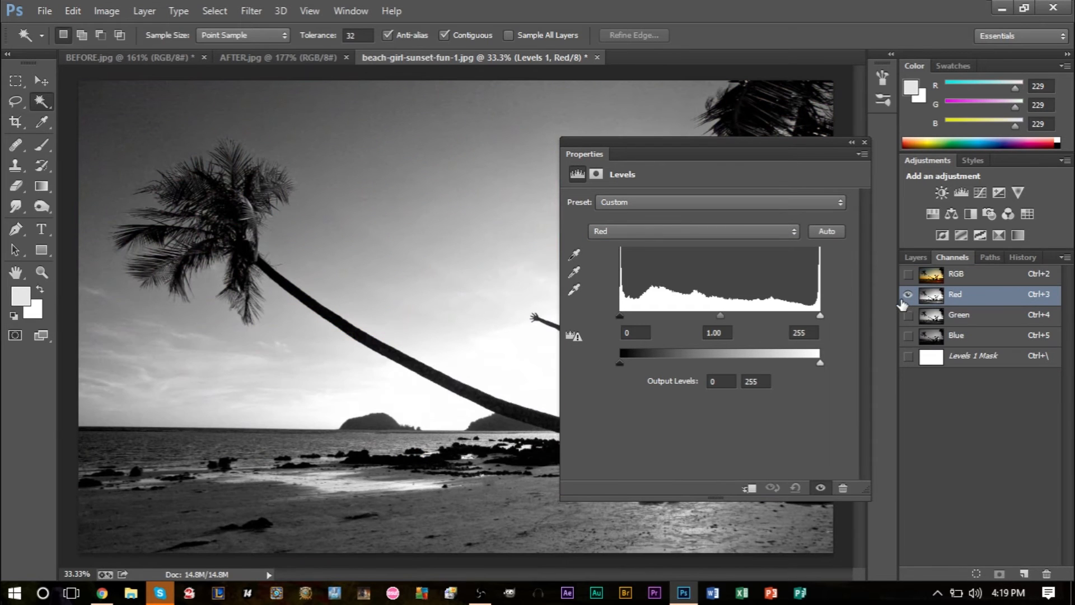
Step: Display the red channels of BEFORE.jpg and AFTER.jpg and compare the two photos, keeping the Properties panel clear of the image
left_click(176, 59)
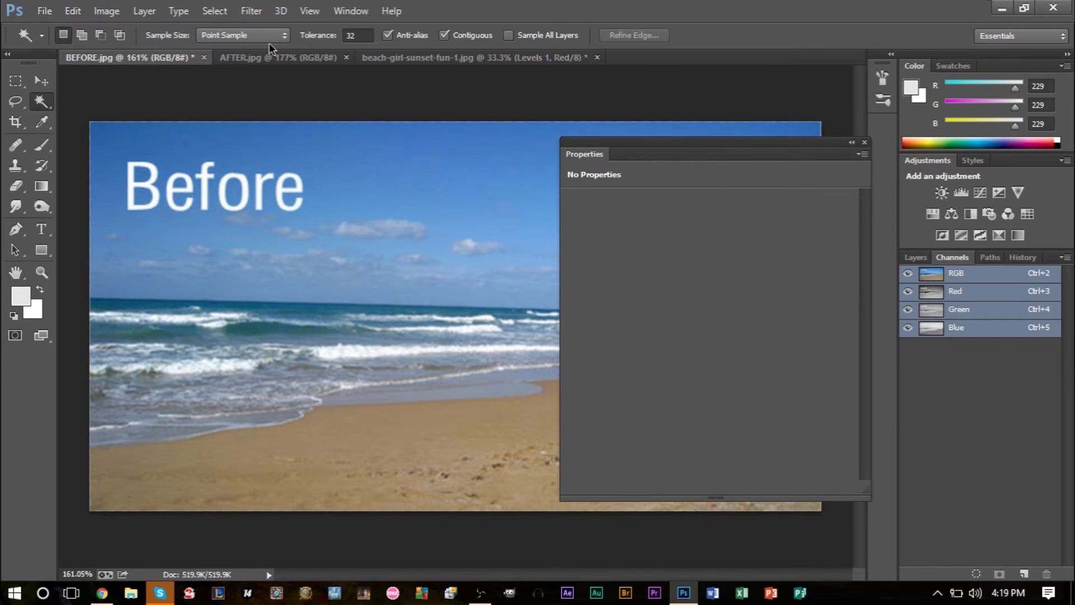
left_click_drag(786, 147, 976, 415)
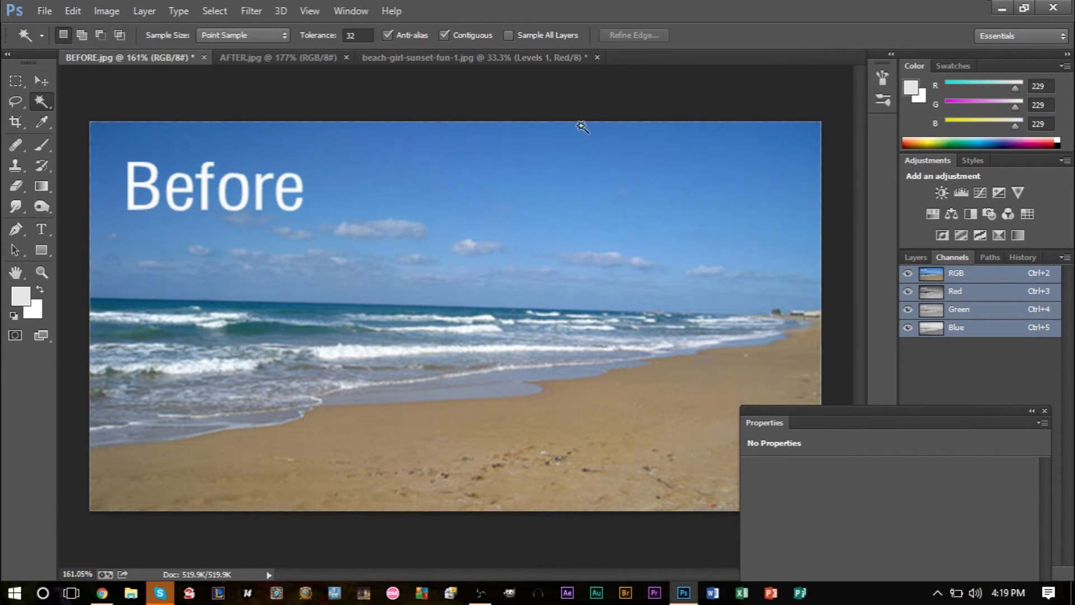
left_click(951, 291)
left_click(271, 57)
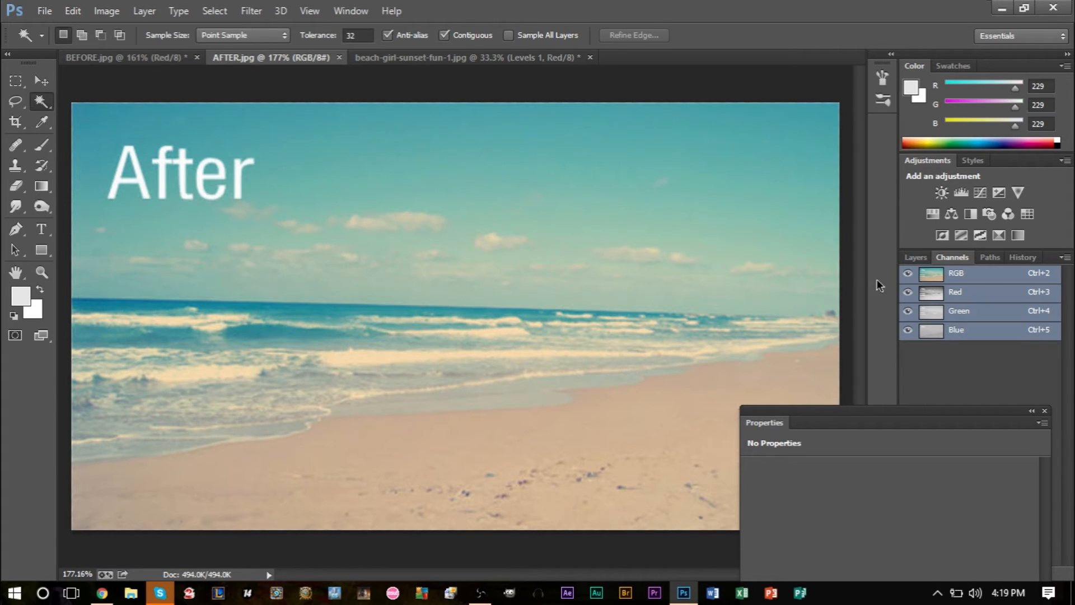
left_click(955, 290)
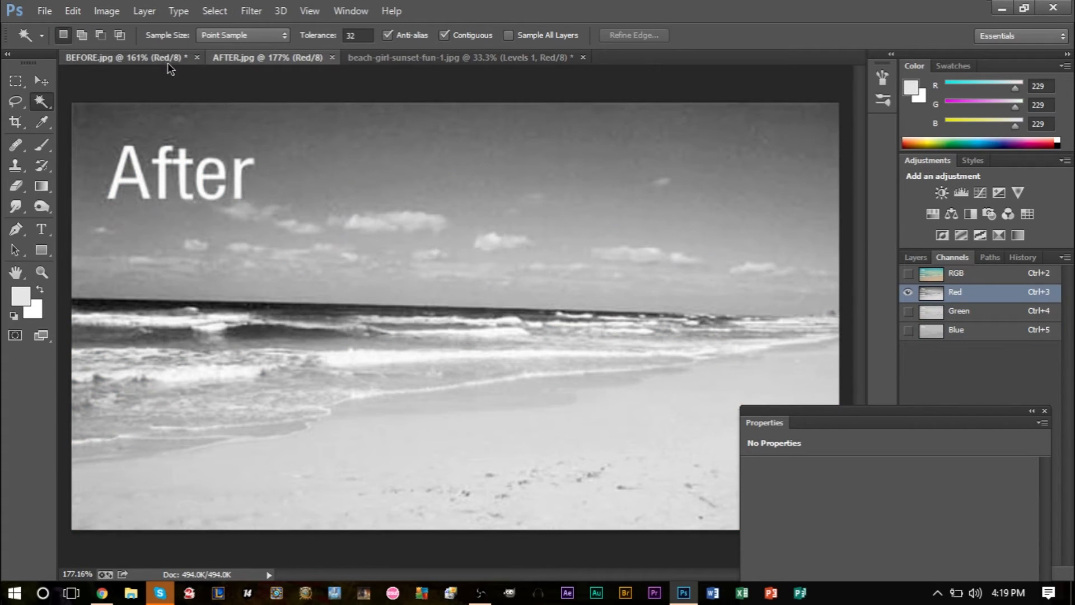
left_click(167, 59)
left_click(254, 60)
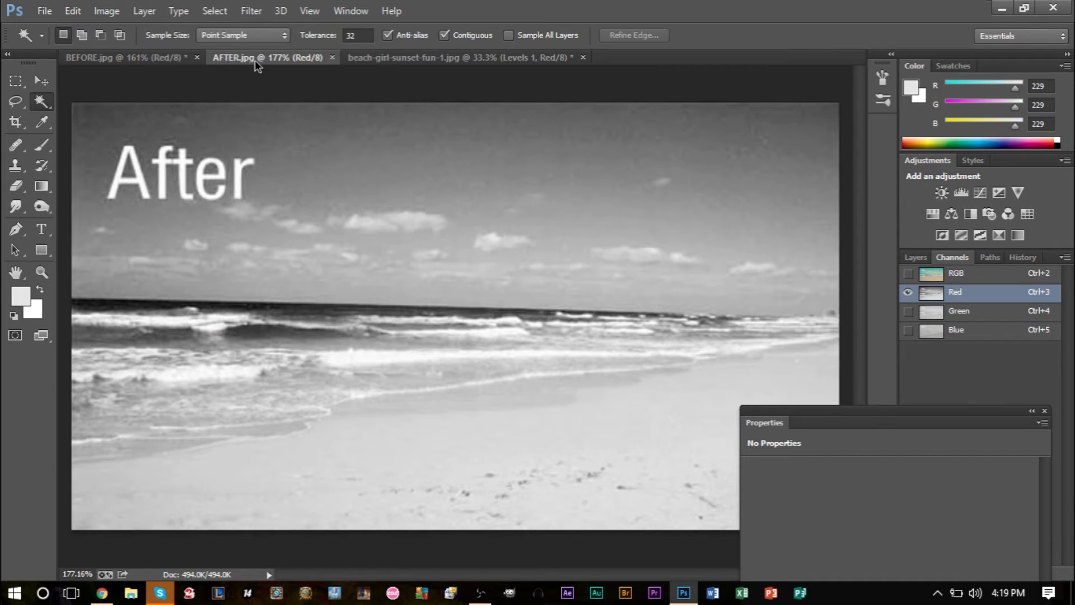
Step: In the sunset photo's Levels adjustment, set the Red channel's input black level to 32 and input white level to 221
left_click(388, 59)
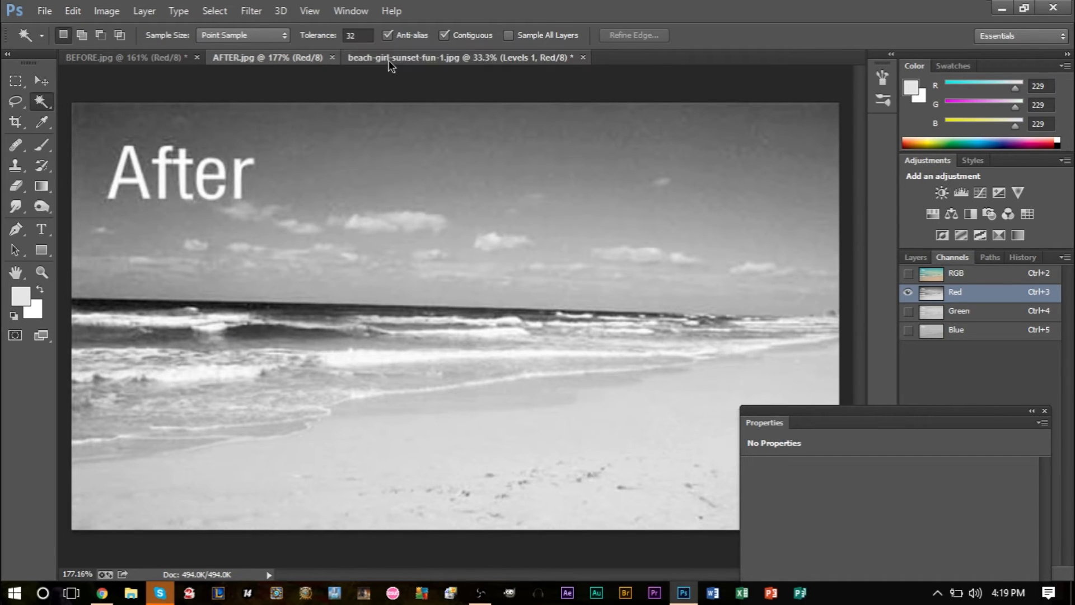
left_click_drag(824, 419, 606, 182)
left_click(598, 261)
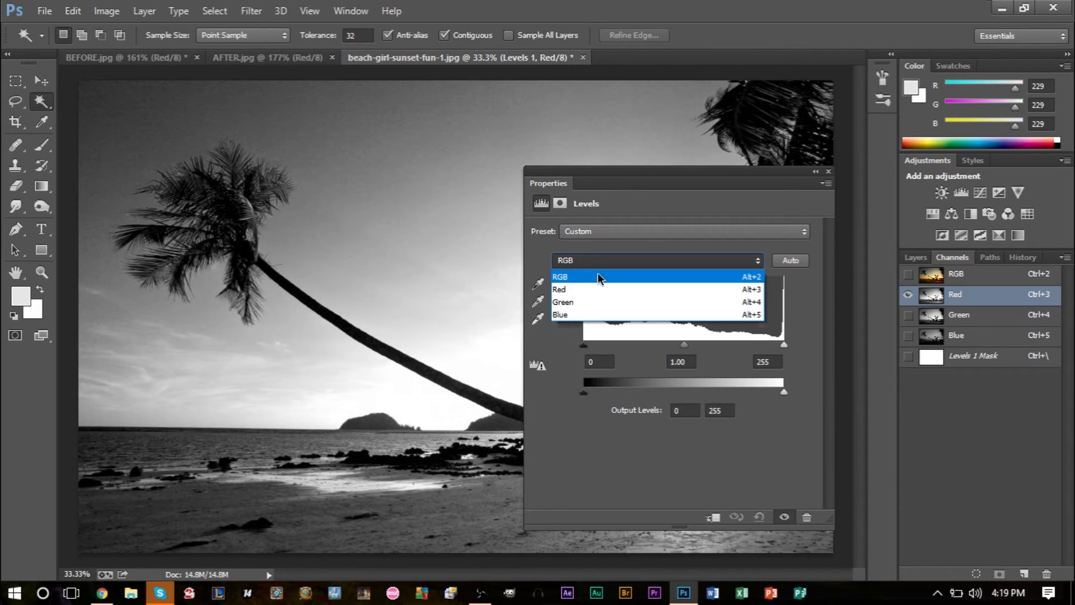
left_click(600, 283)
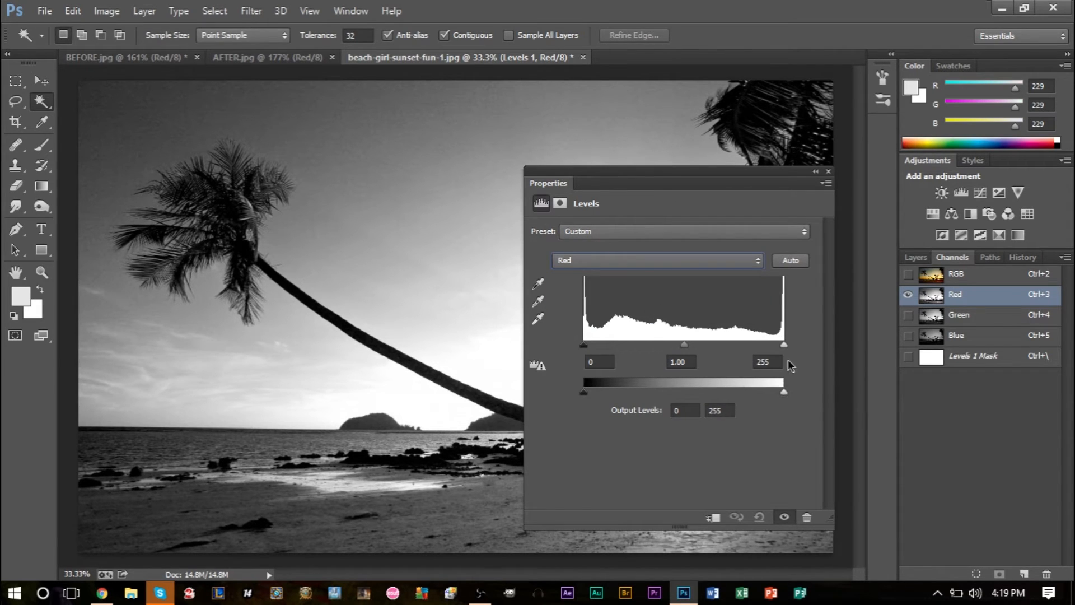
left_click_drag(784, 345, 758, 343)
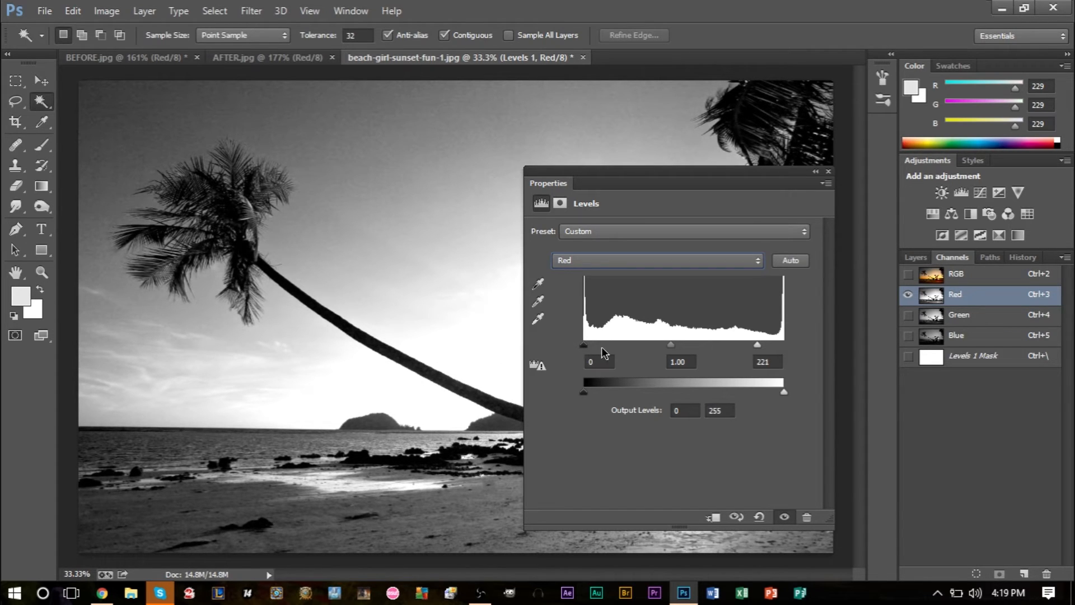
left_click_drag(584, 345, 609, 345)
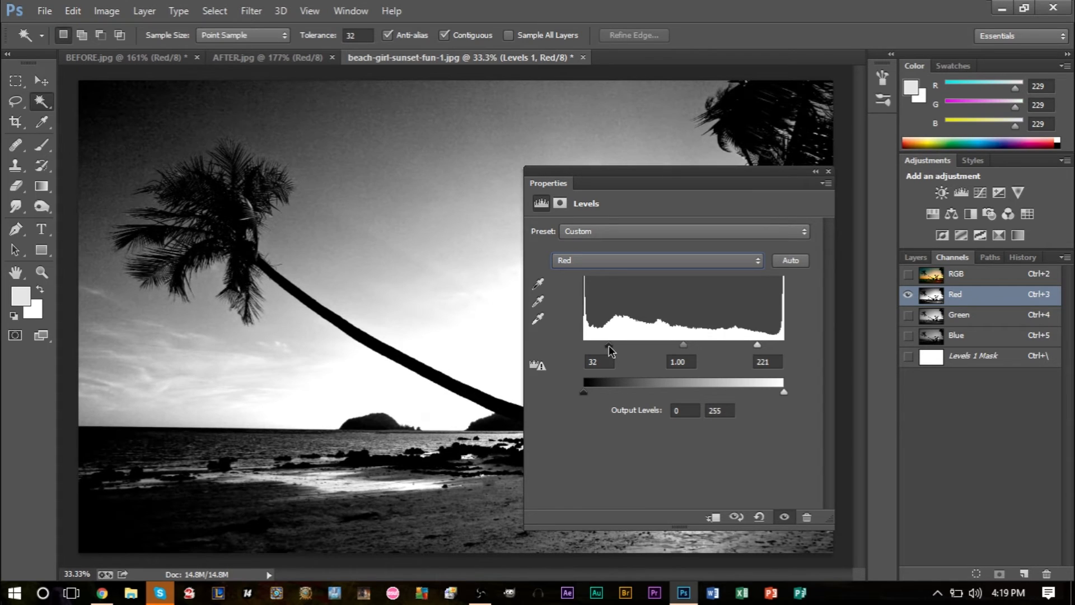
Step: Display the green channel in the sunset photo, BEFORE.jpg and AFTER.jpg, and compare the before and after versions
left_click(960, 317)
left_click(163, 58)
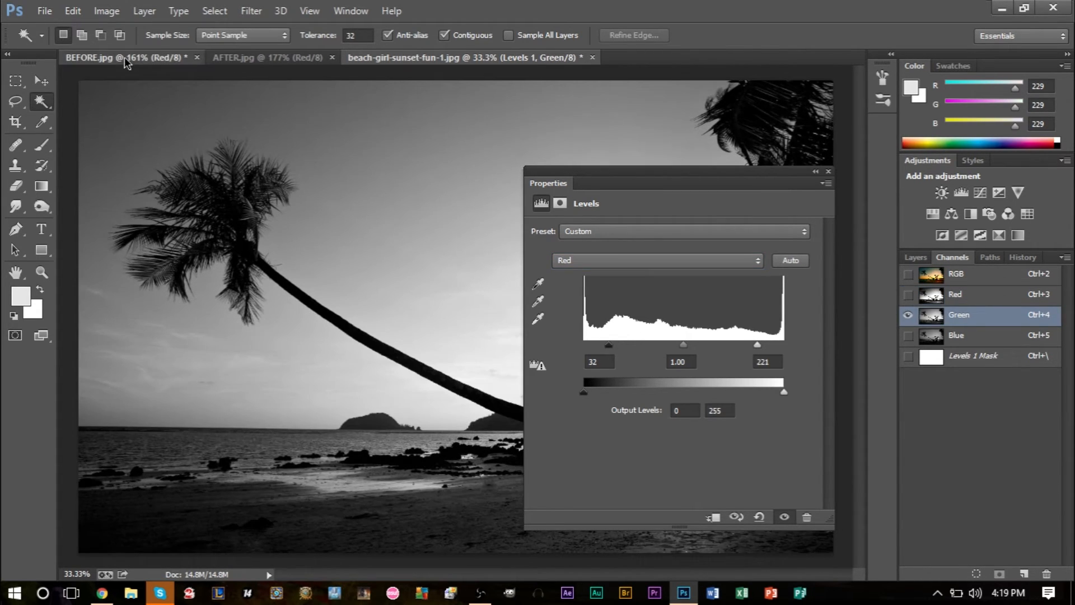
left_click(958, 310)
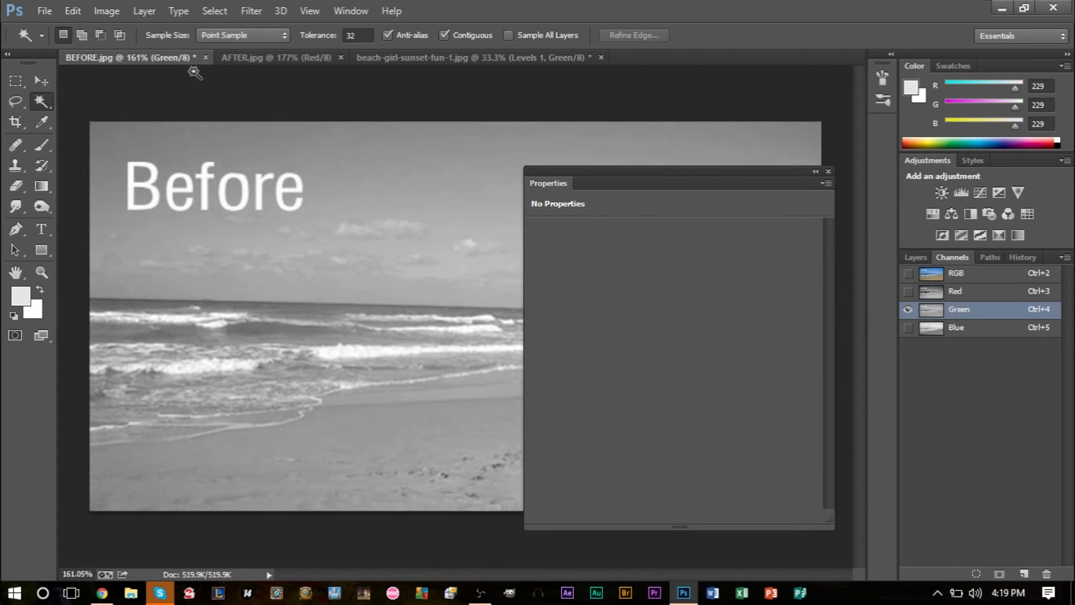
left_click(261, 59)
left_click(949, 310)
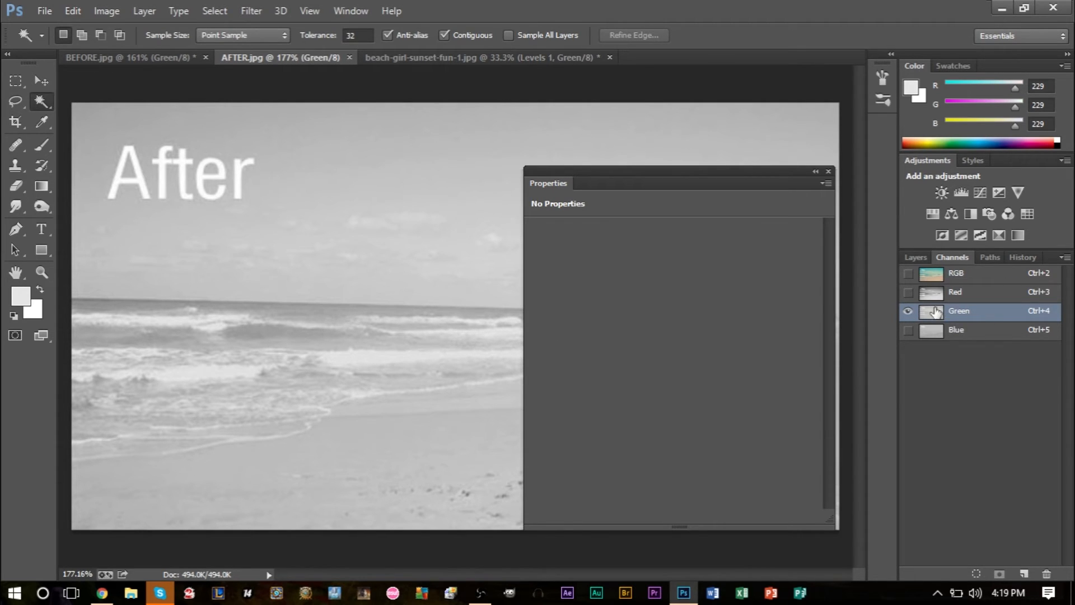
left_click(133, 56)
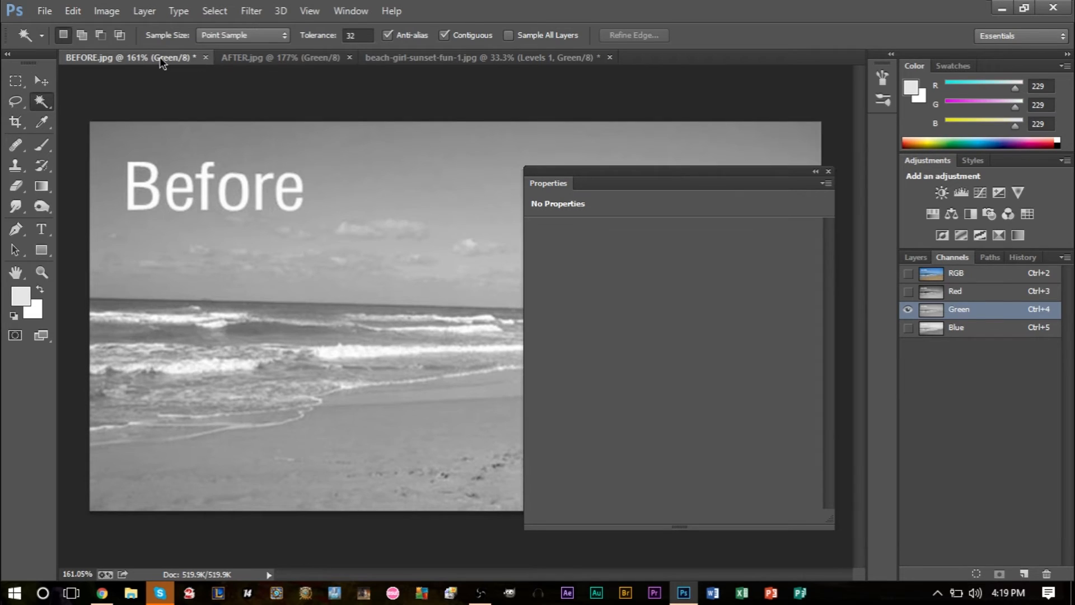
left_click(276, 57)
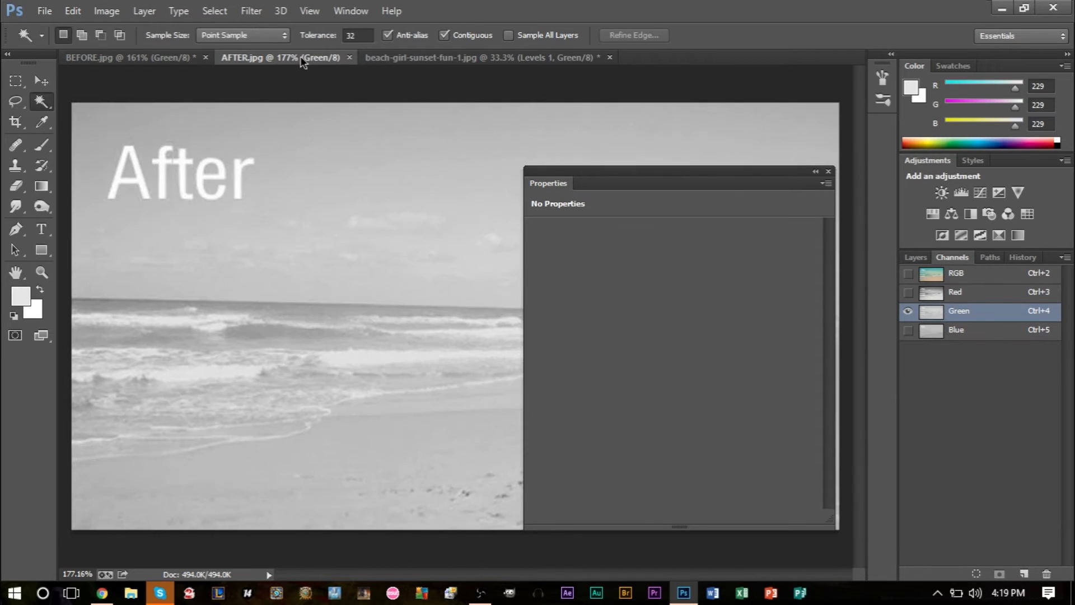
Step: In the sunset photo's Levels adjustment, set the Green channel's output black level to 15 and output white level to 241
left_click(413, 58)
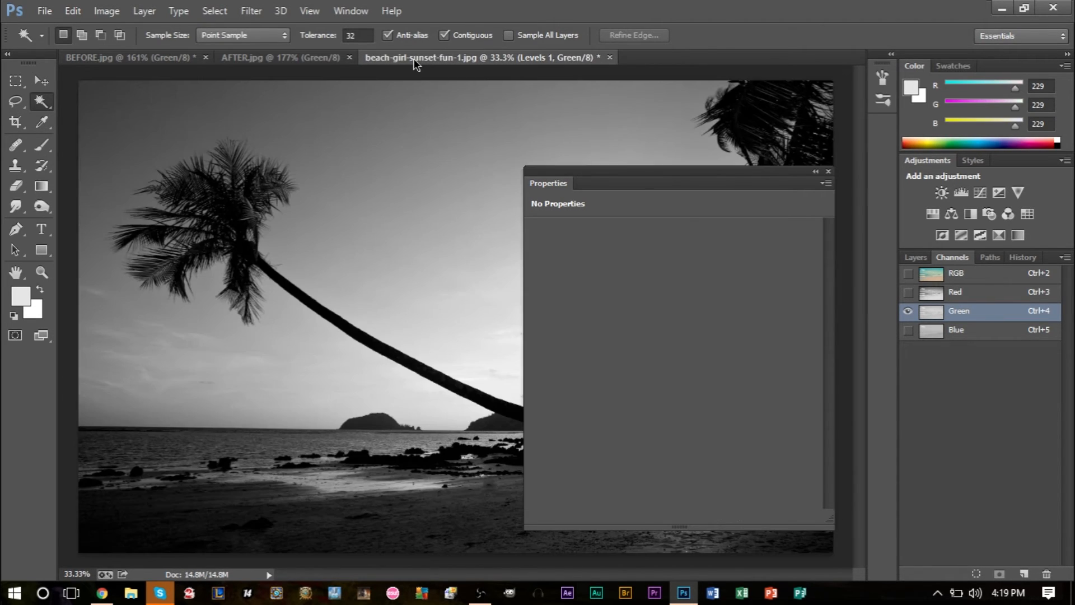
left_click(616, 261)
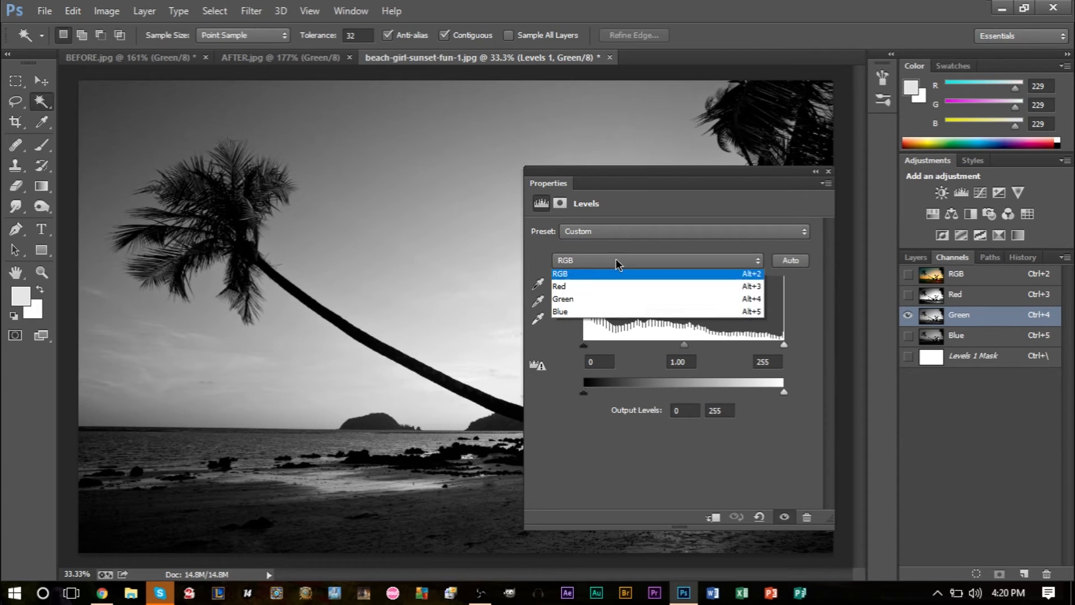
left_click(609, 302)
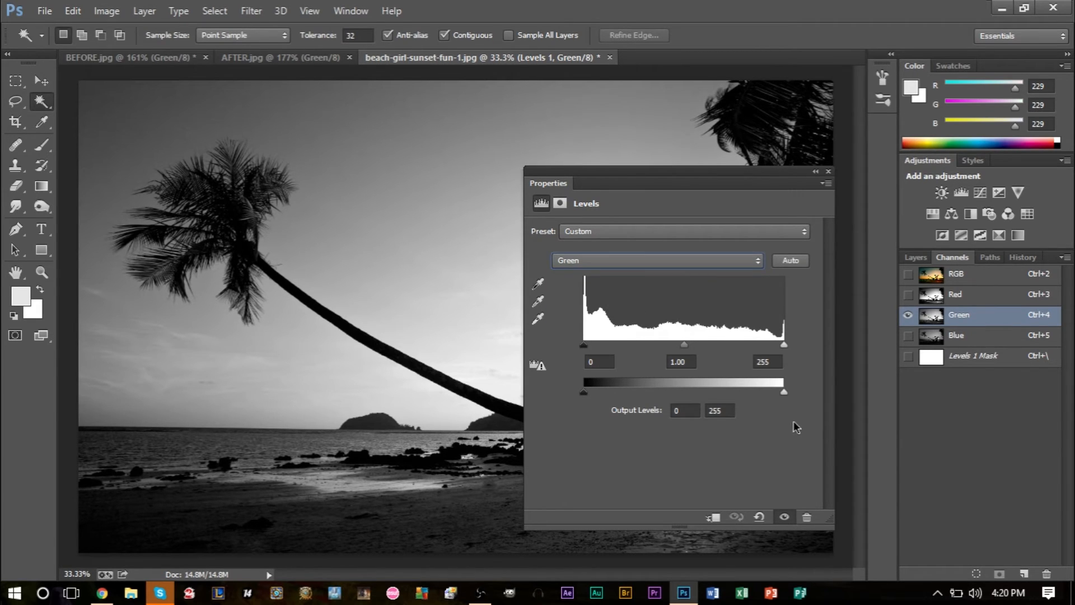
left_click_drag(780, 392, 747, 391)
left_click_drag(583, 392, 597, 409)
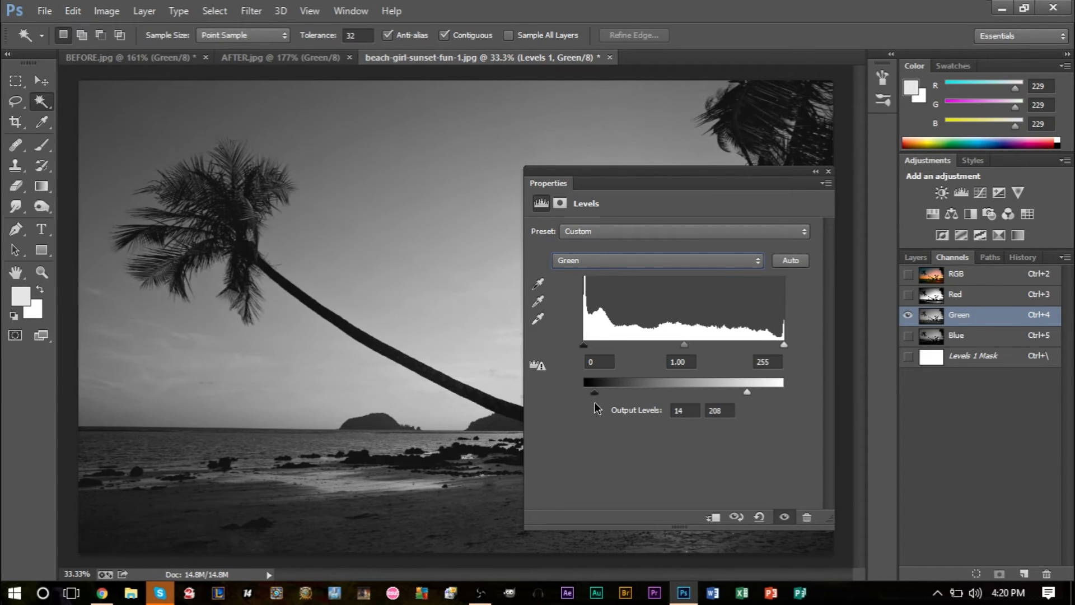
left_click_drag(744, 390, 772, 391)
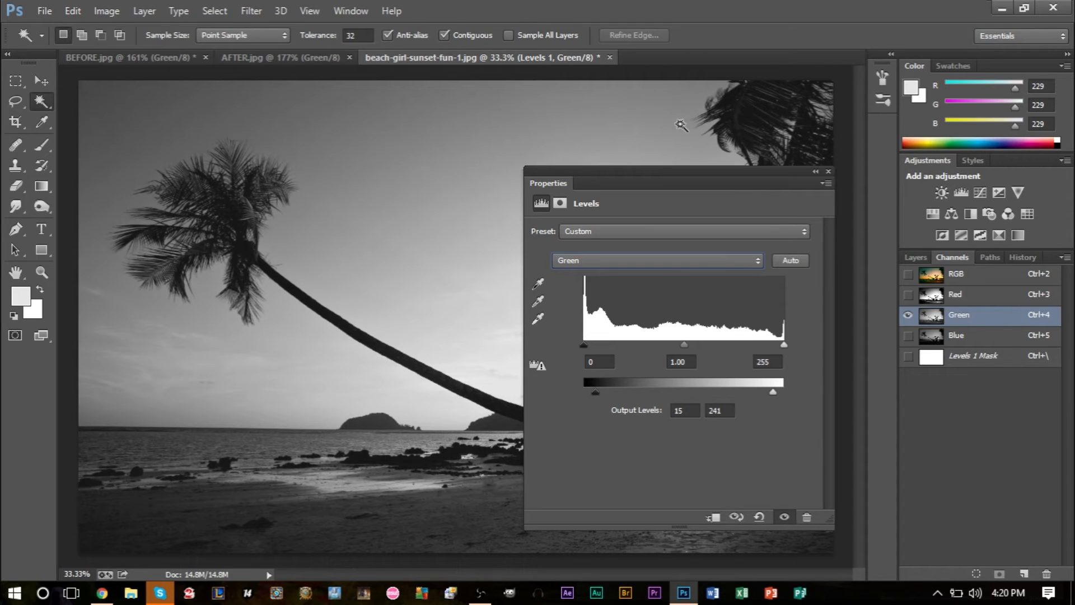
Step: Display the blue channel in the sunset photo, BEFORE.jpg and AFTER.jpg, and compare the before and after versions
left_click(971, 342)
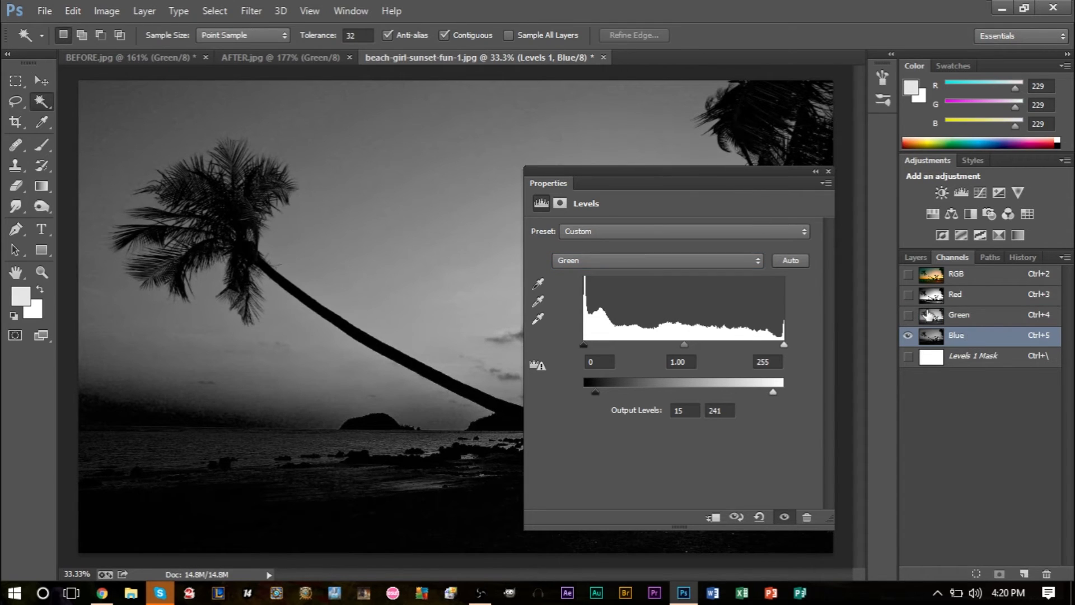
left_click(168, 60)
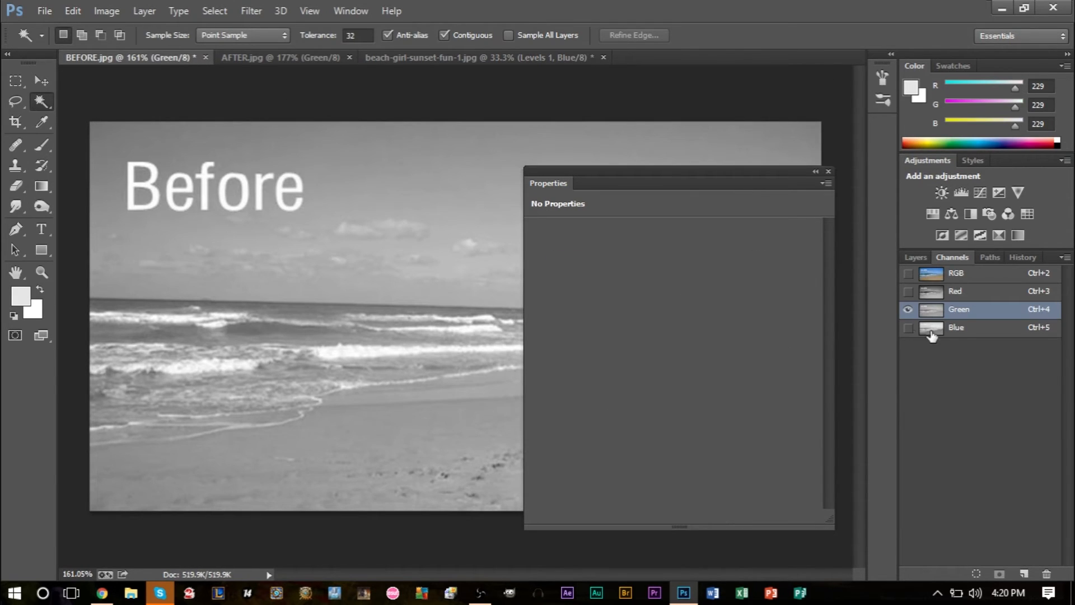
left_click(962, 327)
left_click(266, 56)
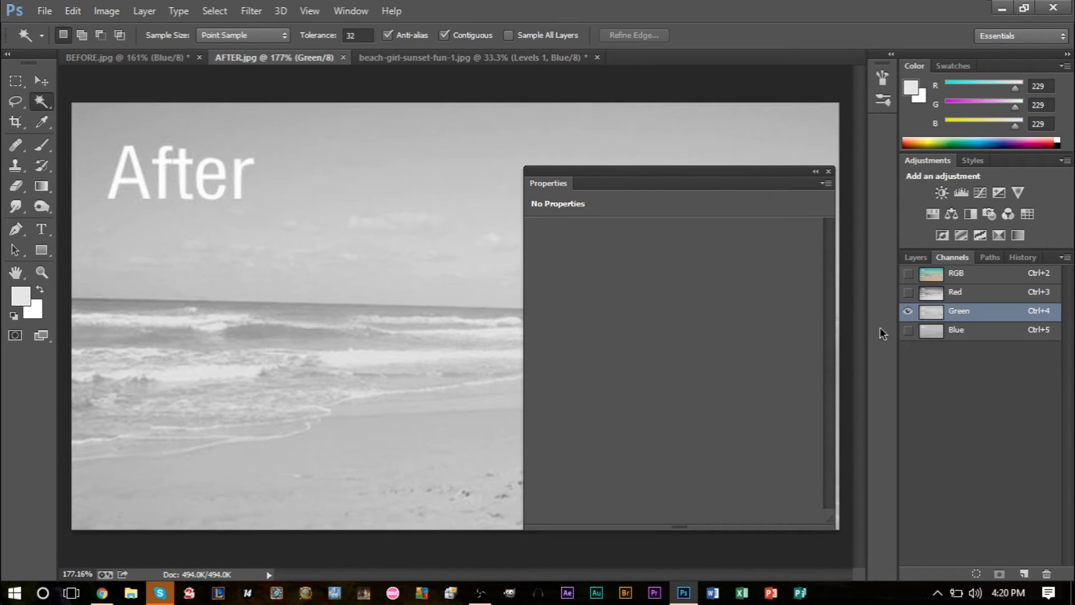
left_click(959, 335)
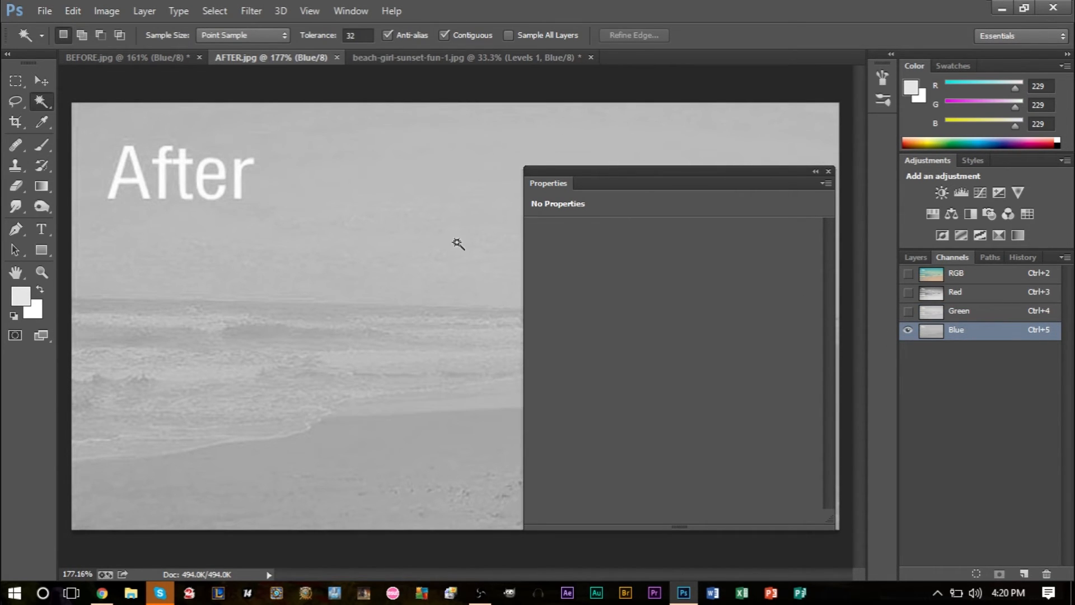
Step: In the sunset photo's Levels adjustment, set the Blue channel's output black level to 77 and output white level to 161
left_click(509, 58)
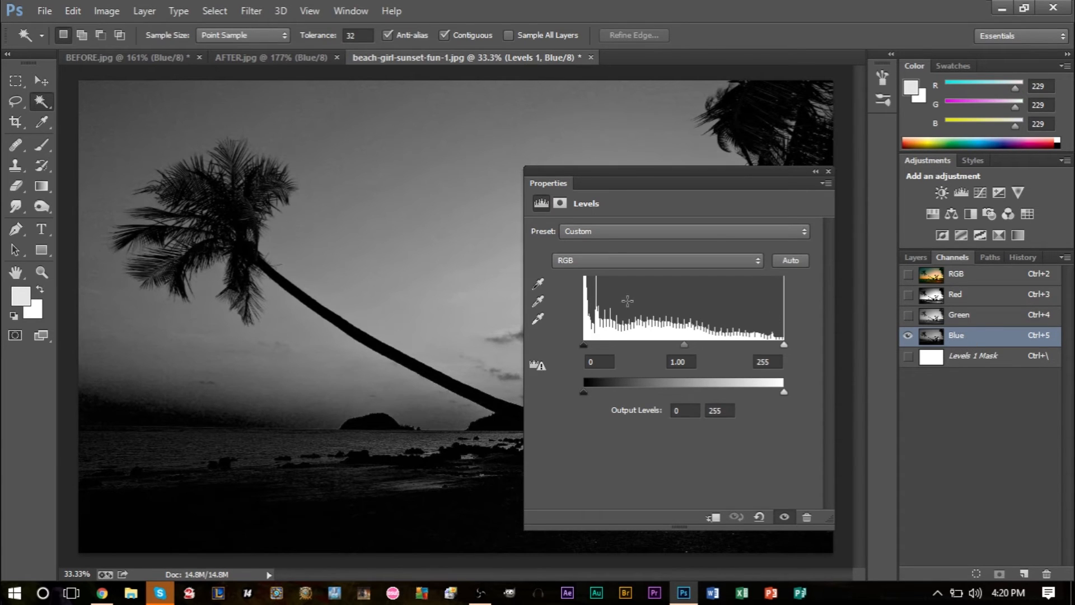
left_click(604, 267)
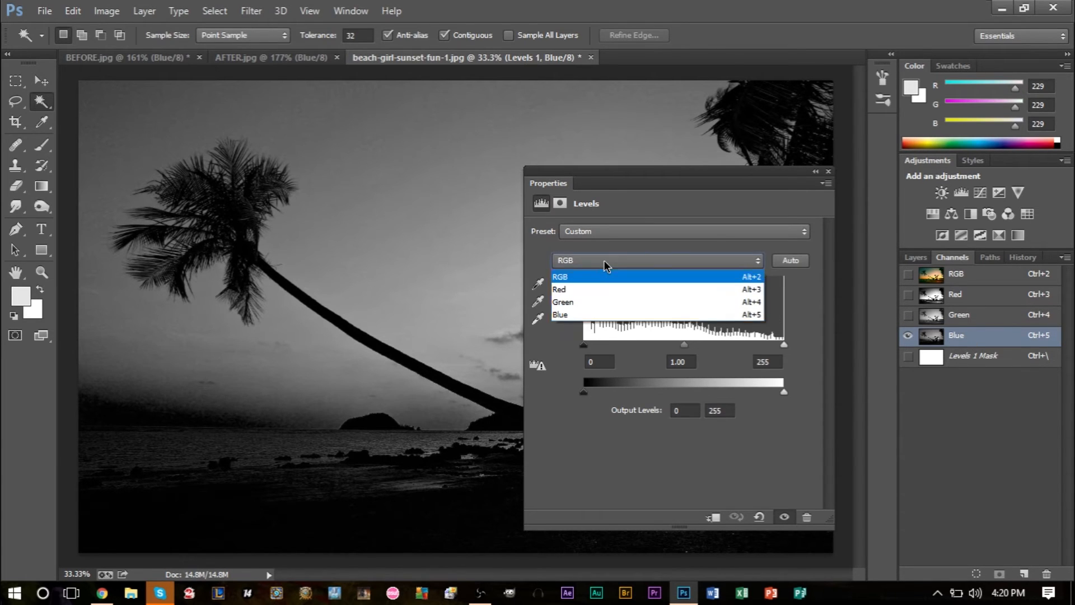
left_click(596, 321)
left_click_drag(782, 391, 725, 392)
left_click_drag(585, 394, 652, 403)
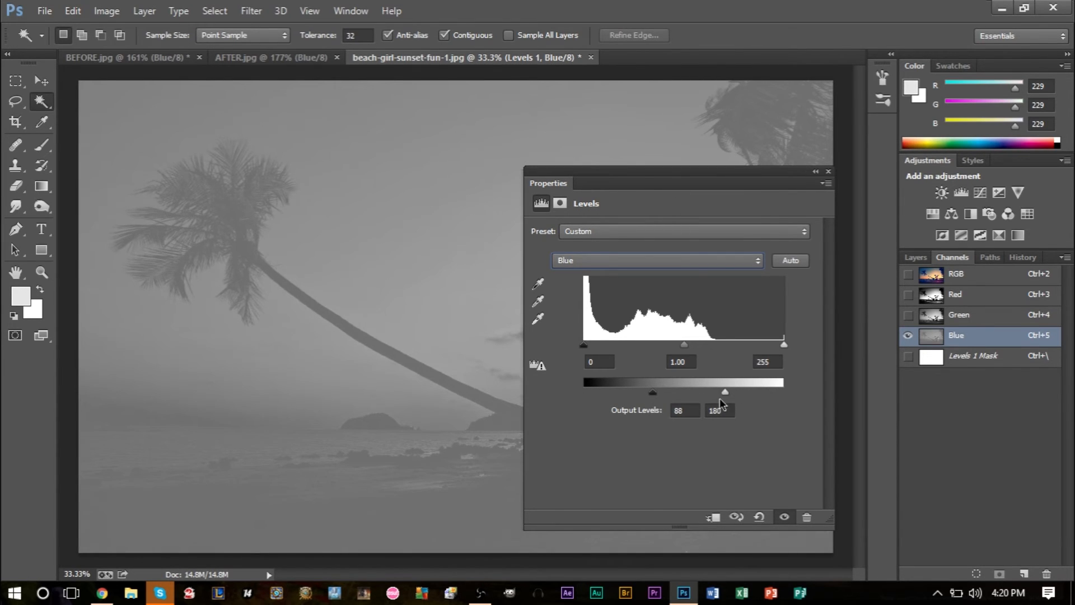
left_click_drag(653, 391, 639, 394)
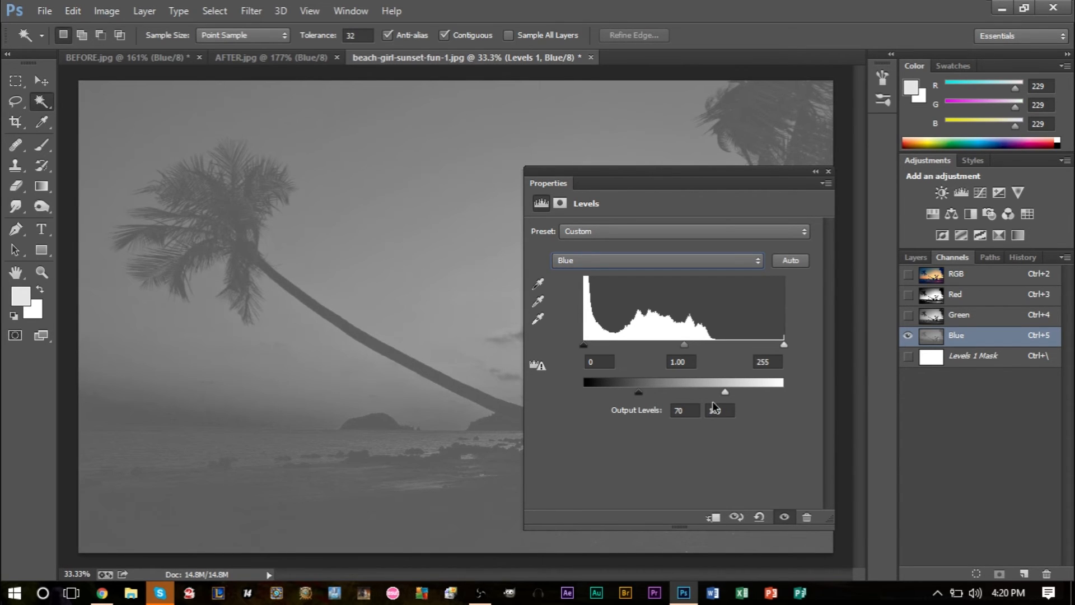
left_click_drag(725, 393, 710, 395)
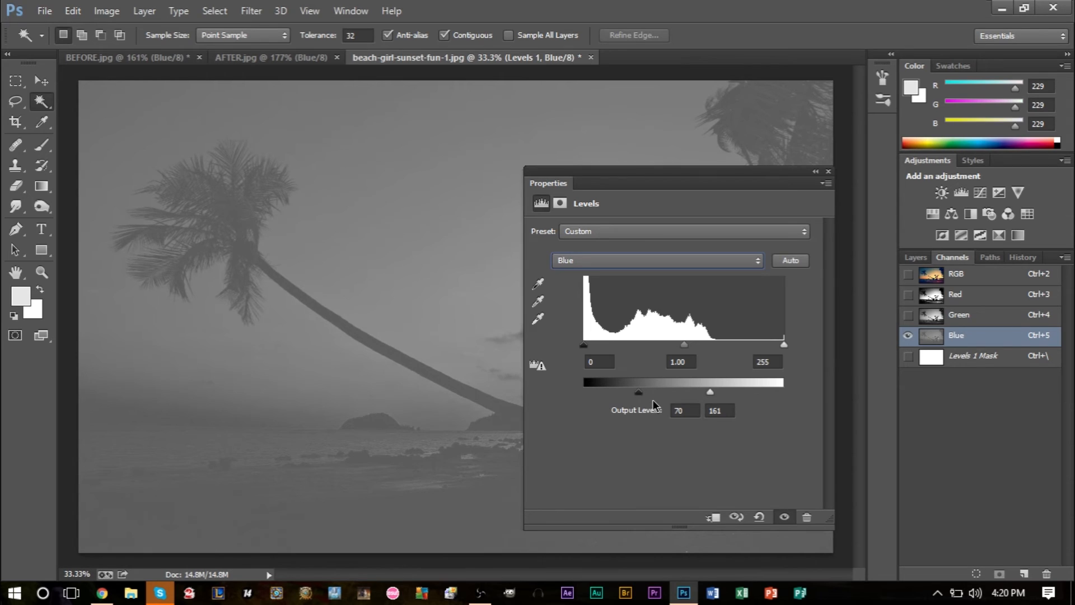
left_click_drag(641, 392, 644, 392)
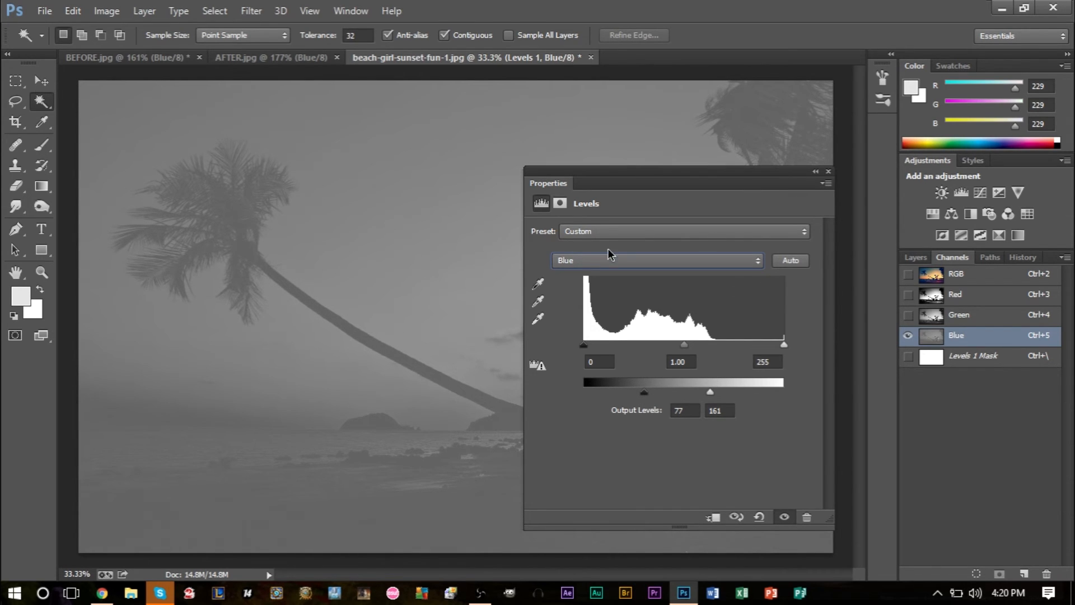
Step: Collapse the Properties panel, move it clear of the figures, and display the sunset photo's full RGB composite
left_click(816, 172)
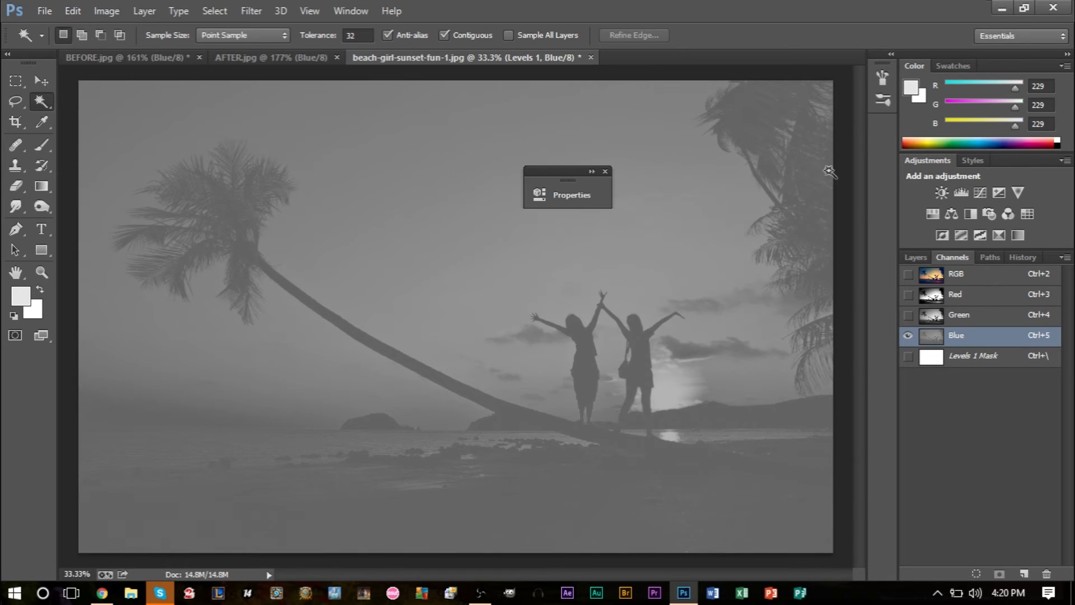
left_click_drag(552, 167, 815, 115)
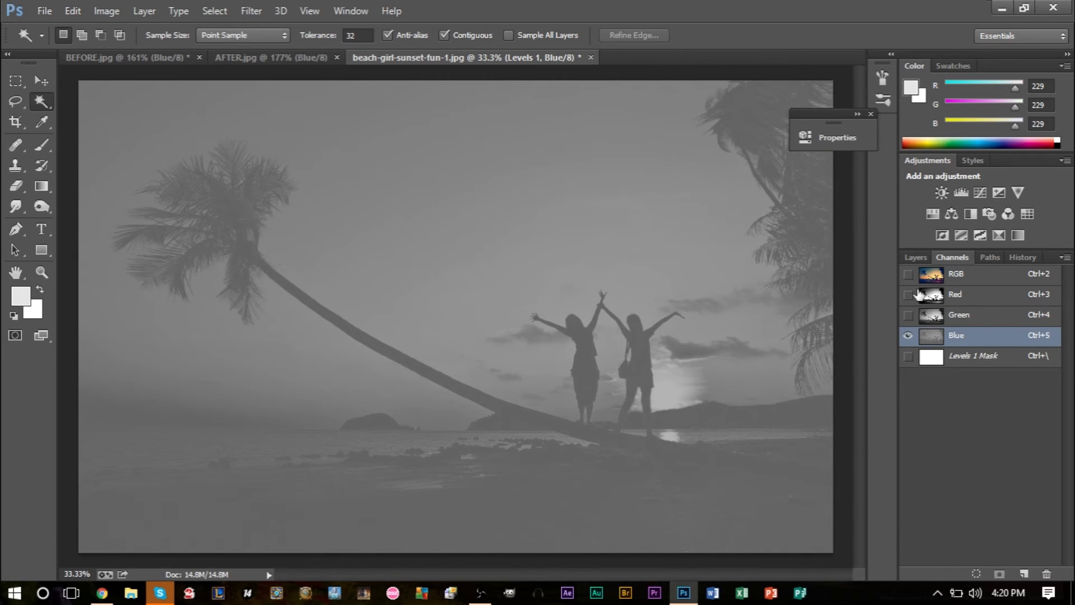
left_click(908, 274)
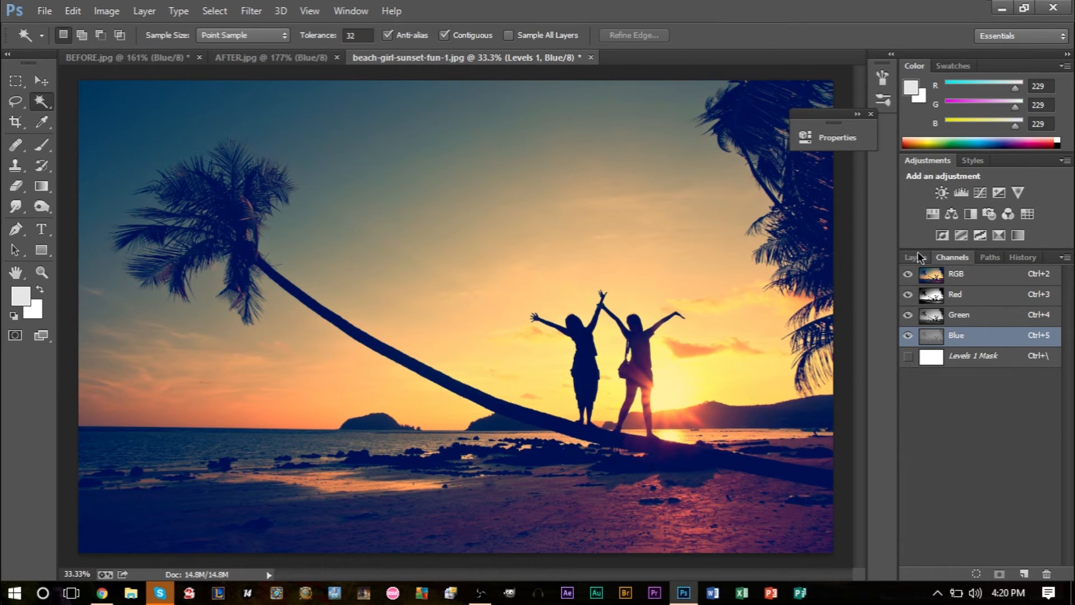
Step: Toggle the Levels 1 layer's visibility to compare the sunset photo with and without the adjustment, leaving the layer visible
left_click(915, 258)
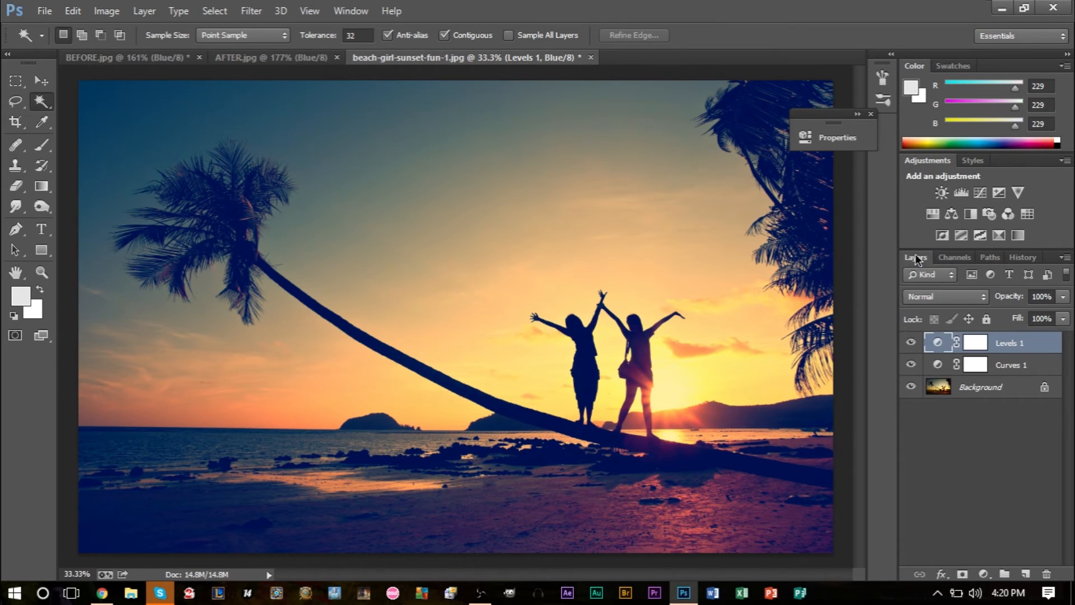
left_click(911, 344)
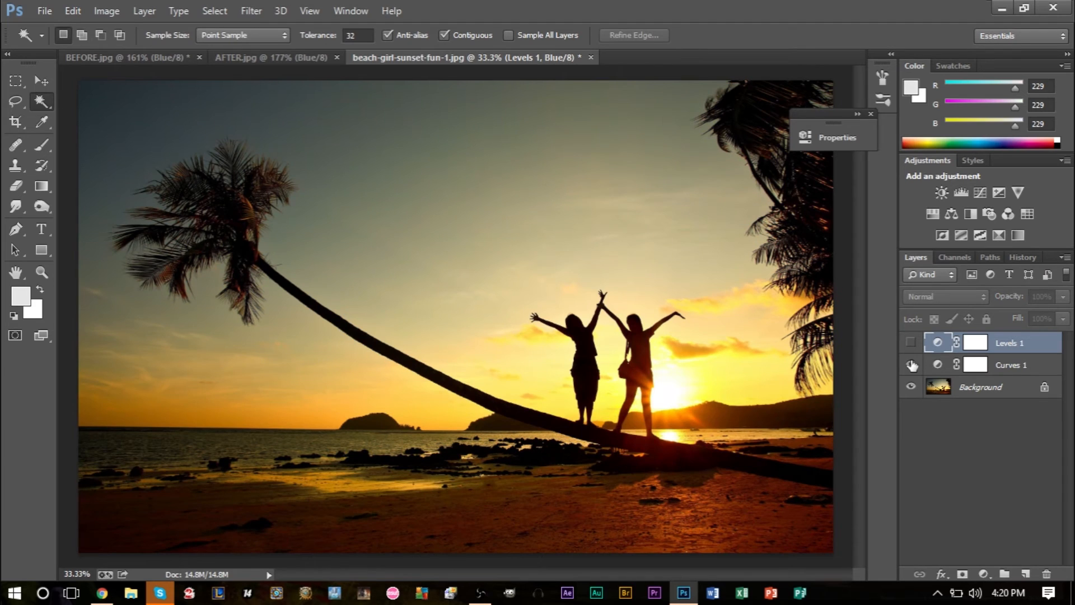
left_click(911, 343)
left_click(911, 343)
left_click(911, 343)
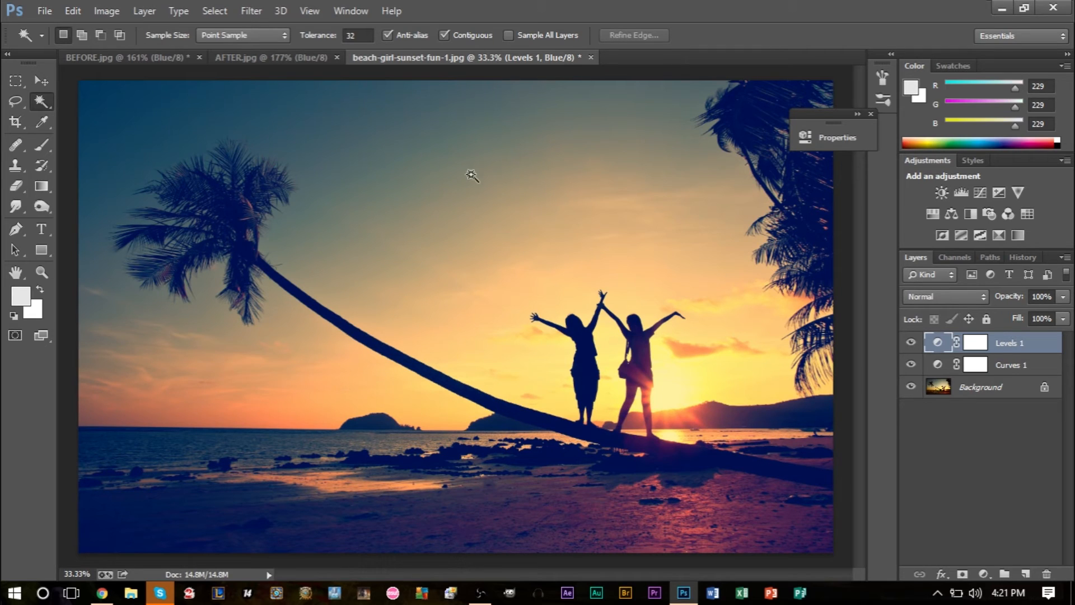
Step: Restore the full RGB composite in AFTER.jpg and BEFORE.jpg and compare their colours
left_click(224, 57)
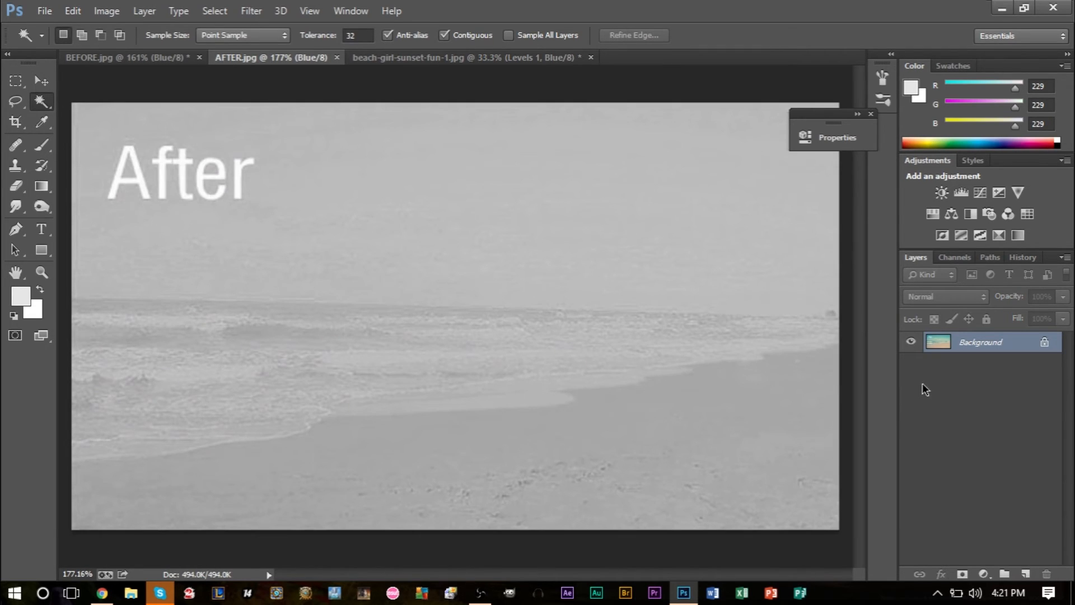
left_click(953, 256)
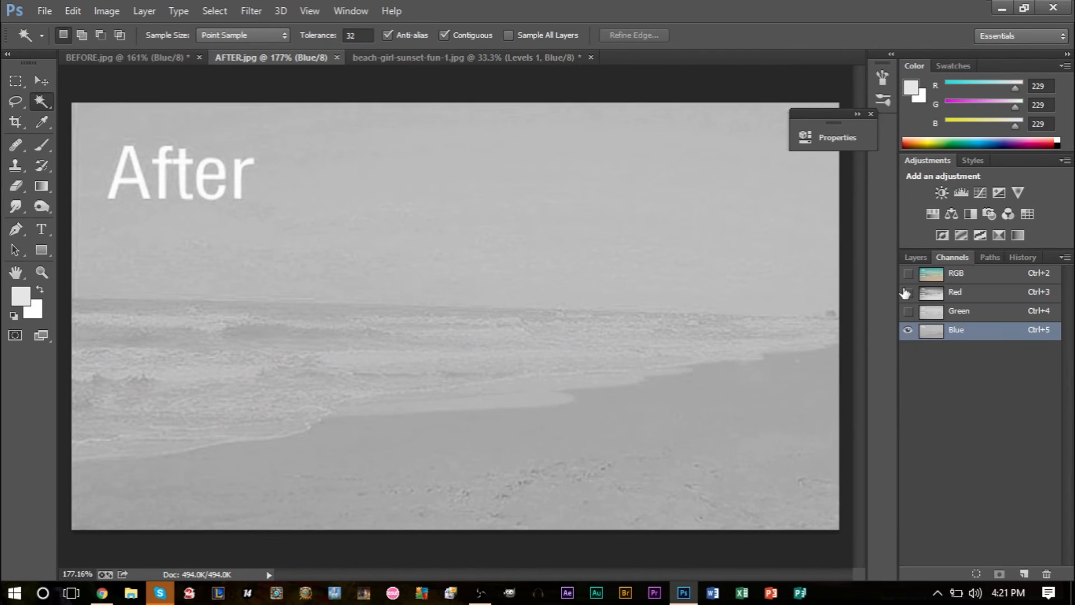
left_click(908, 274)
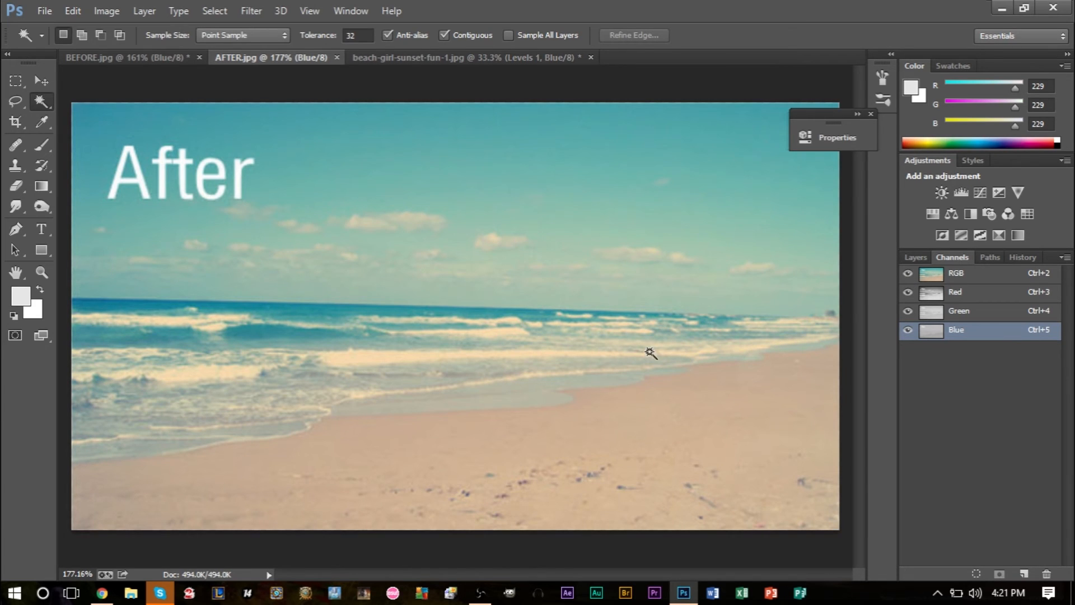
left_click(136, 58)
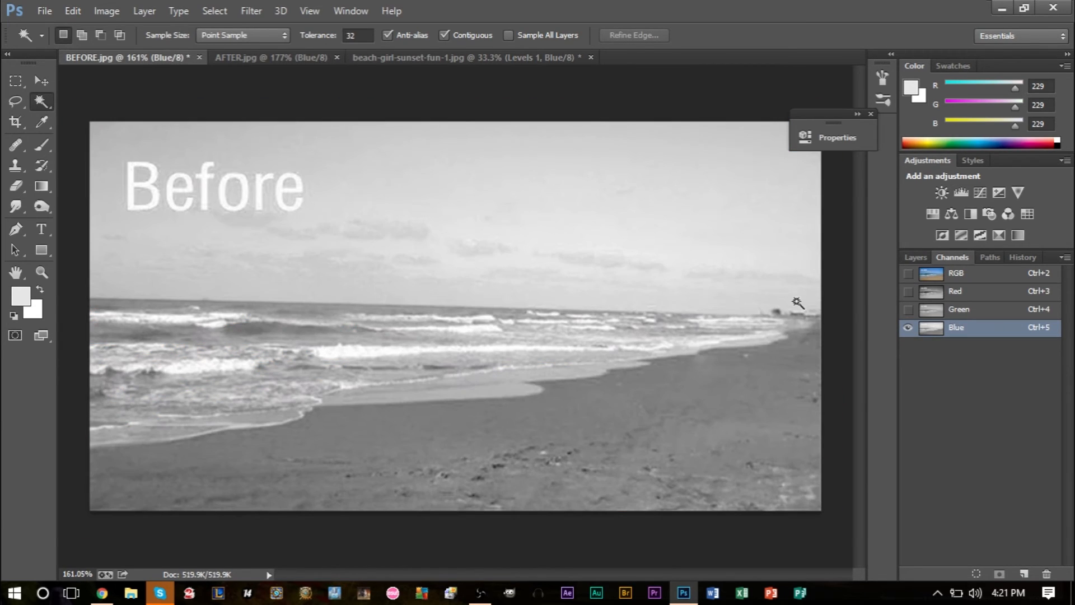
left_click(908, 273)
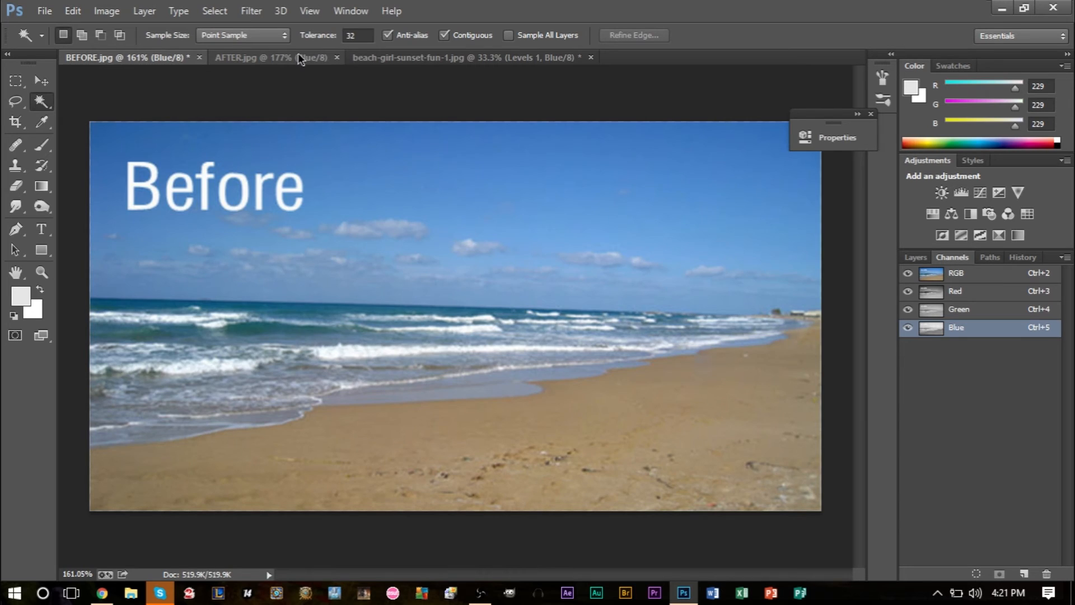
left_click(288, 57)
Step: Return to the sunset photo and recheck the Levels 1 effect by hiding the layer and showing it again
left_click(394, 56)
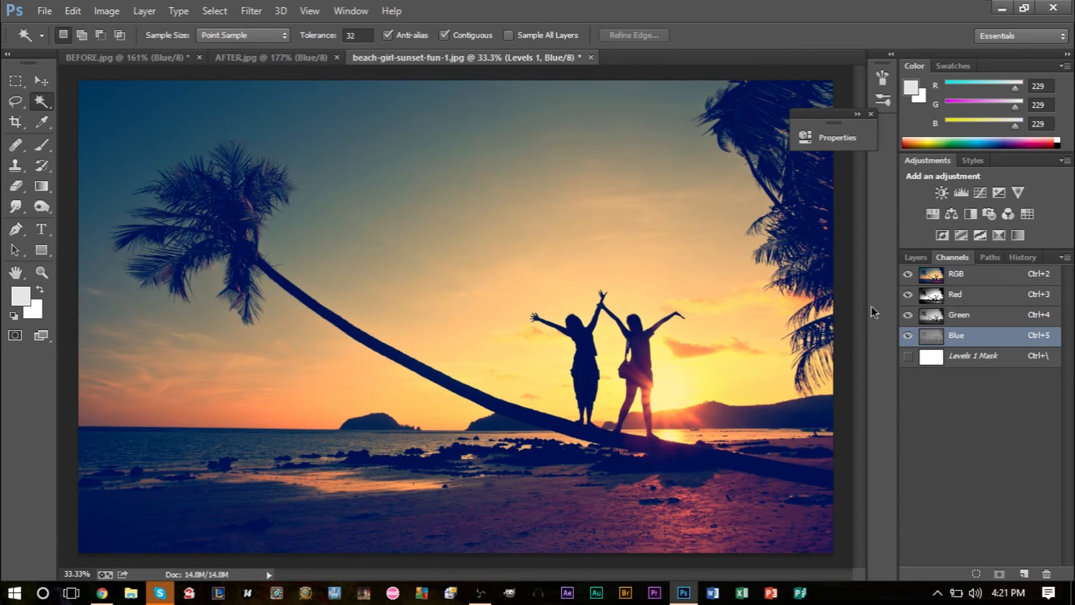
left_click(917, 257)
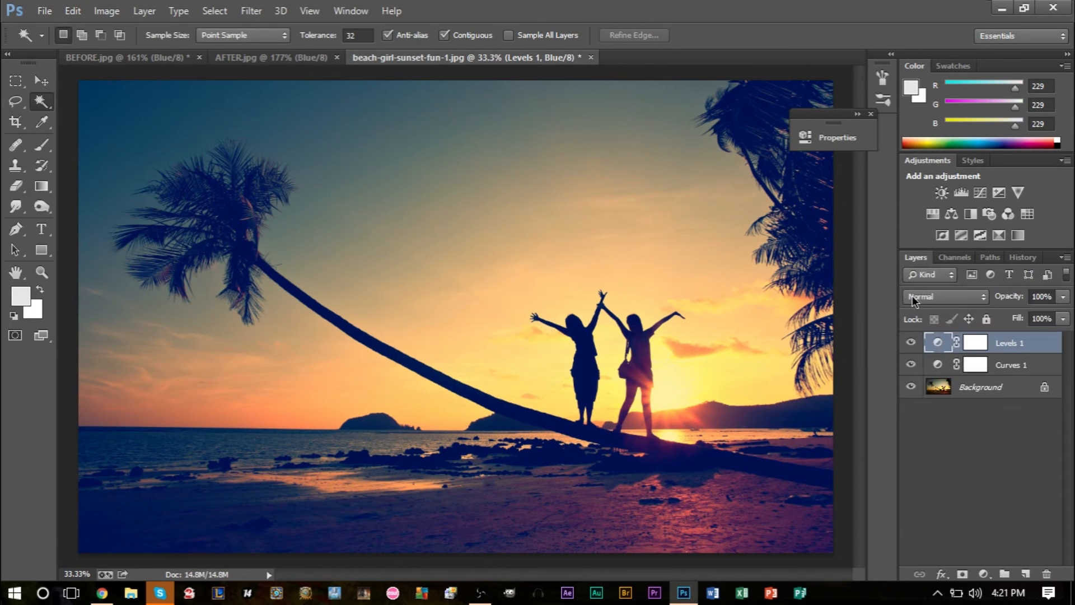
left_click(910, 343)
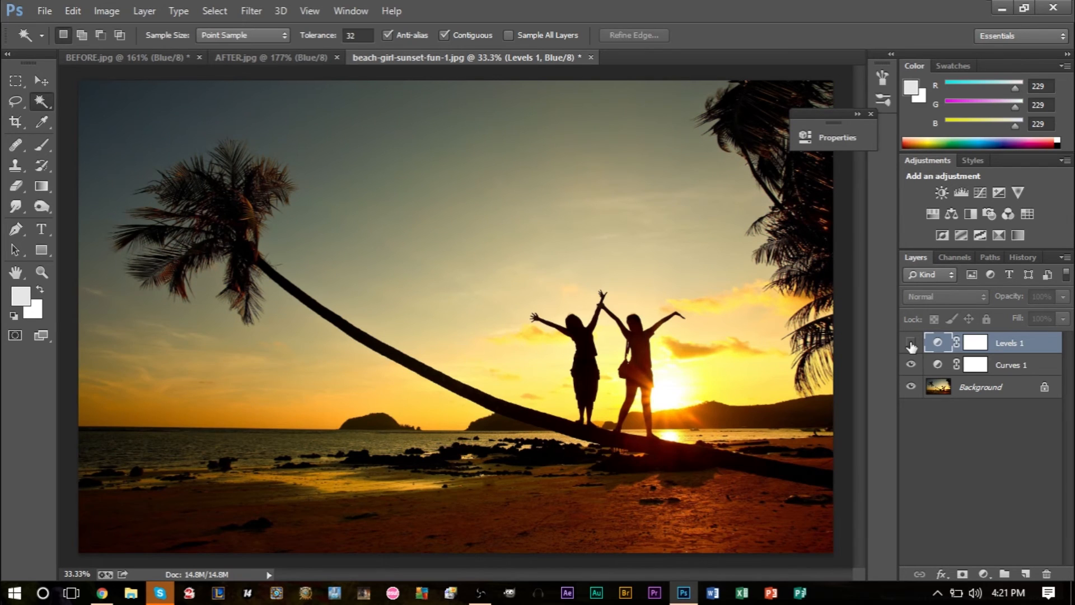
left_click(911, 343)
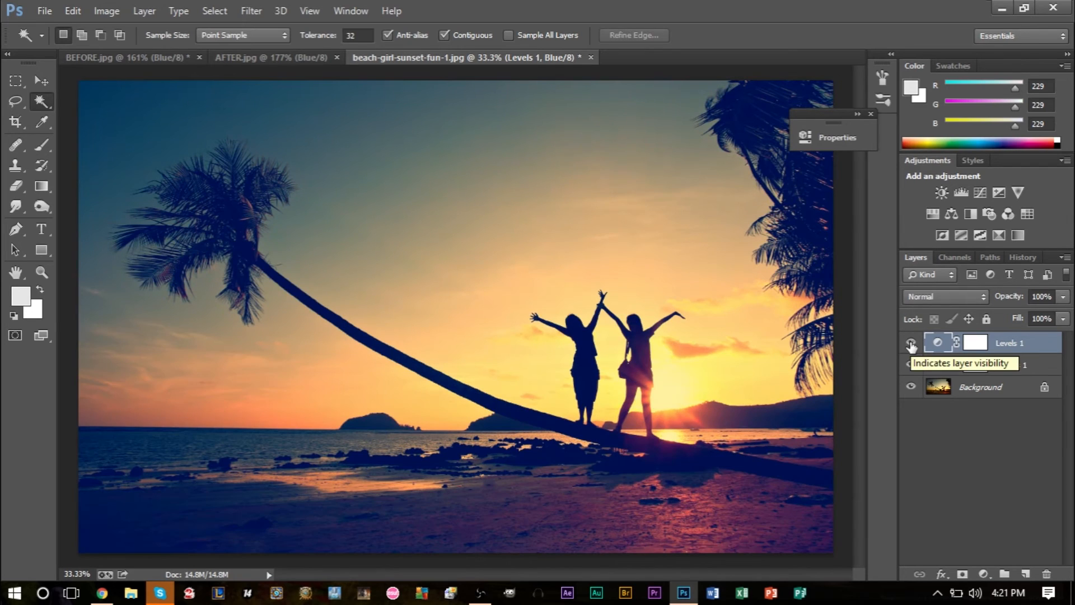
Step: Reopen the Levels 1 settings beside the figures and slightly lower the Red channel's input white level
double_click(965, 344)
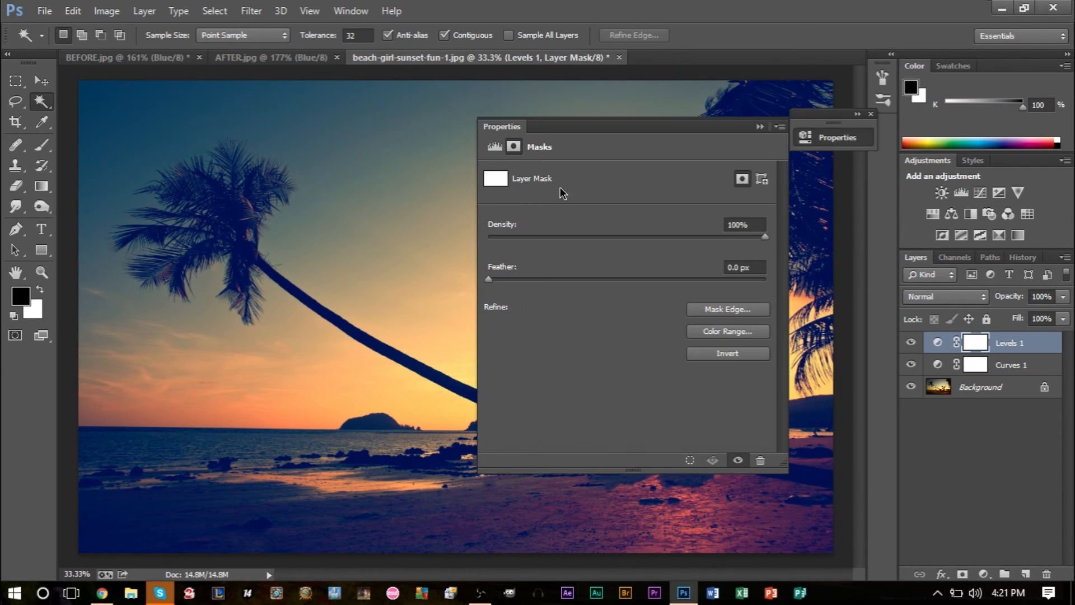
left_click(495, 146)
left_click_drag(557, 126, 862, 110)
left_click_drag(673, 69, 445, 167)
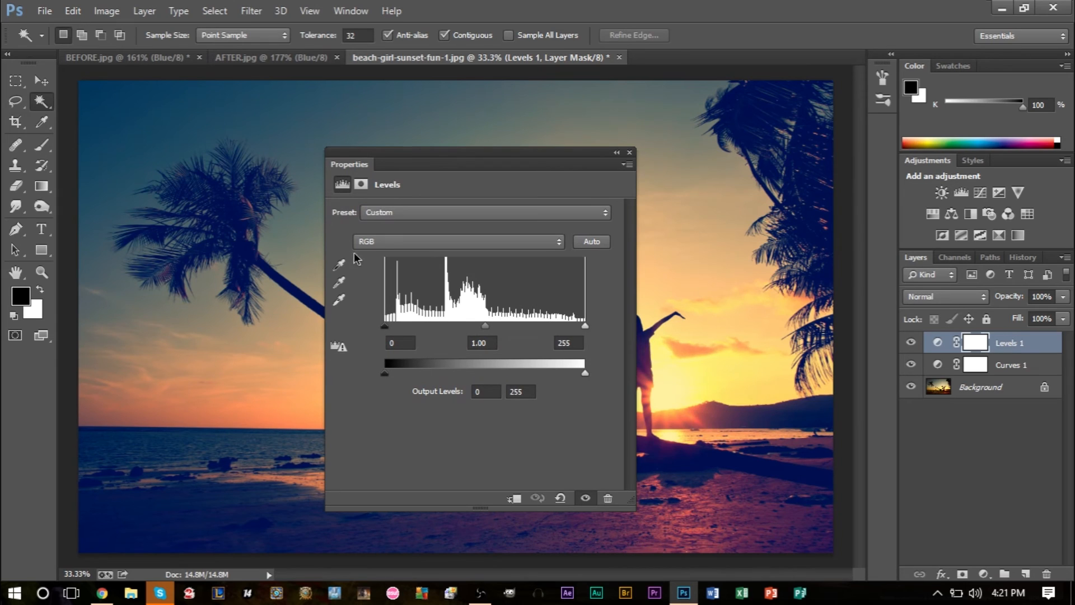
left_click(391, 240)
left_click(399, 267)
left_click_drag(407, 159, 189, 111)
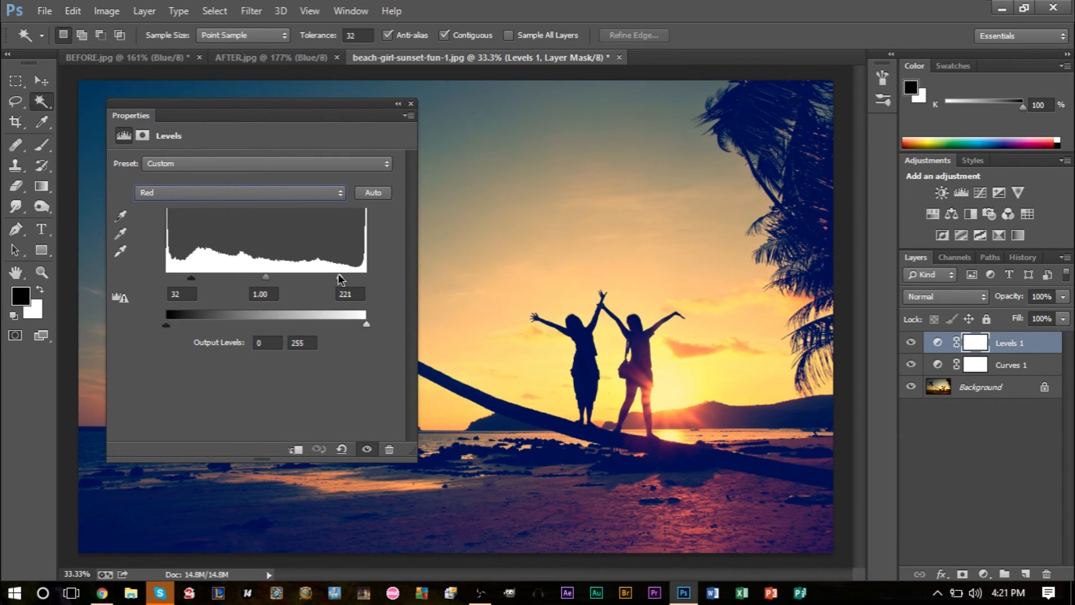
mouse_move(339, 275)
left_mouse_down()
mouse_move(318, 275)
mouse_move(331, 277)
left_mouse_up()
Step: Refine the Levels output ranges: Blue white level 181, Green black level 28 with a slightly lower Green white level
left_click(170, 193)
left_click(180, 247)
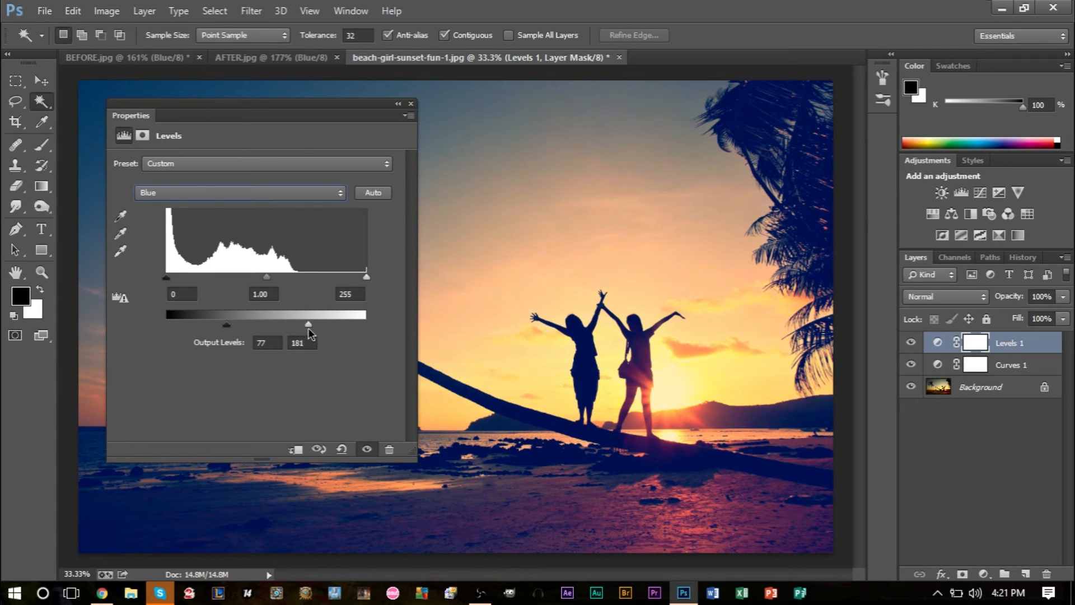
left_click(187, 189)
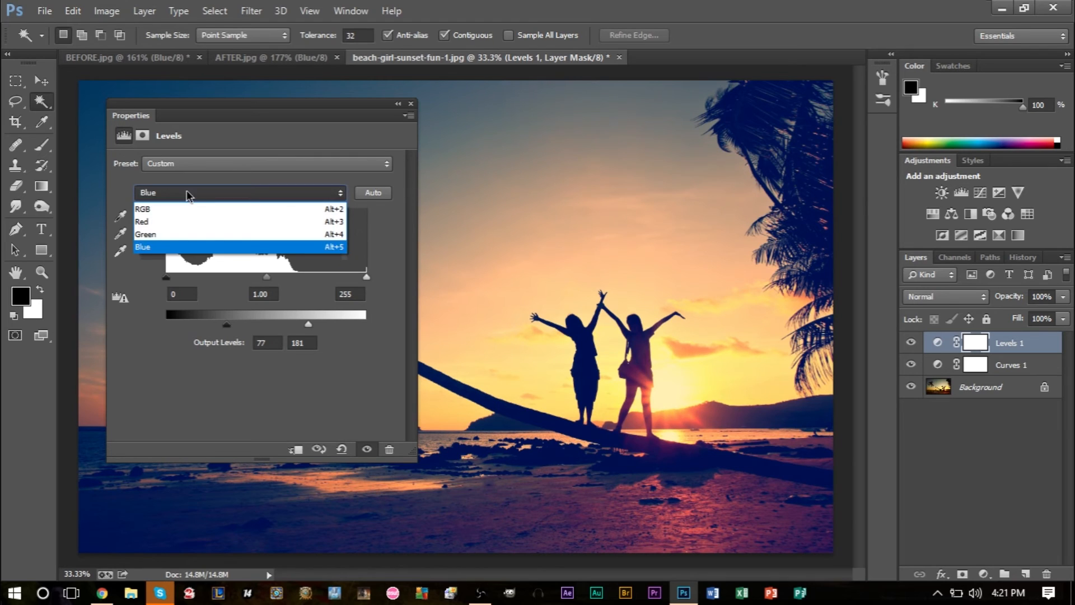
left_click(188, 234)
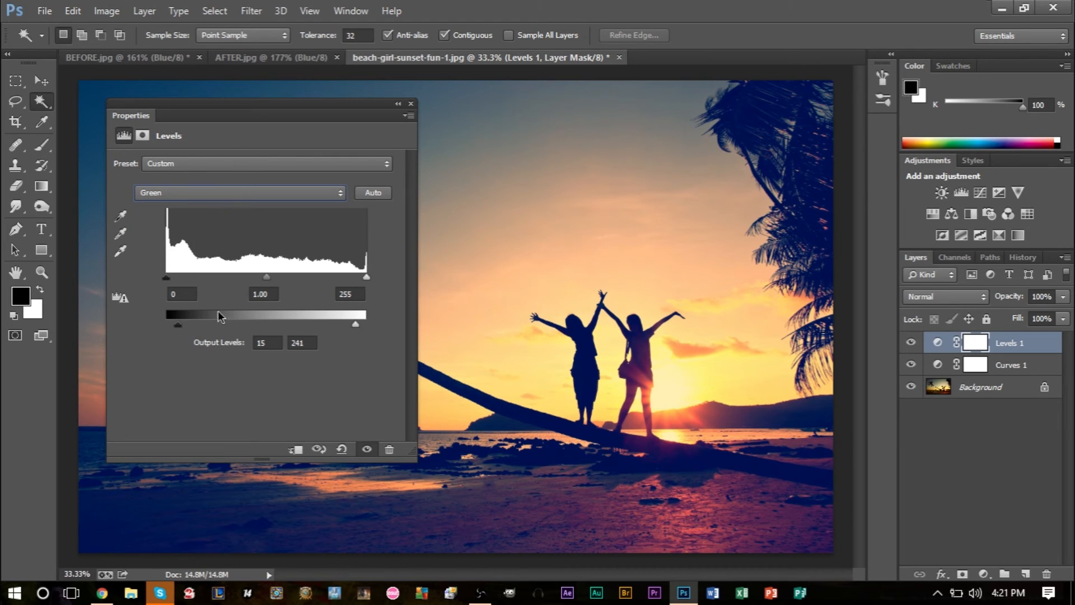
mouse_move(171, 329)
left_mouse_down()
mouse_move(158, 328)
mouse_move(187, 333)
left_mouse_up()
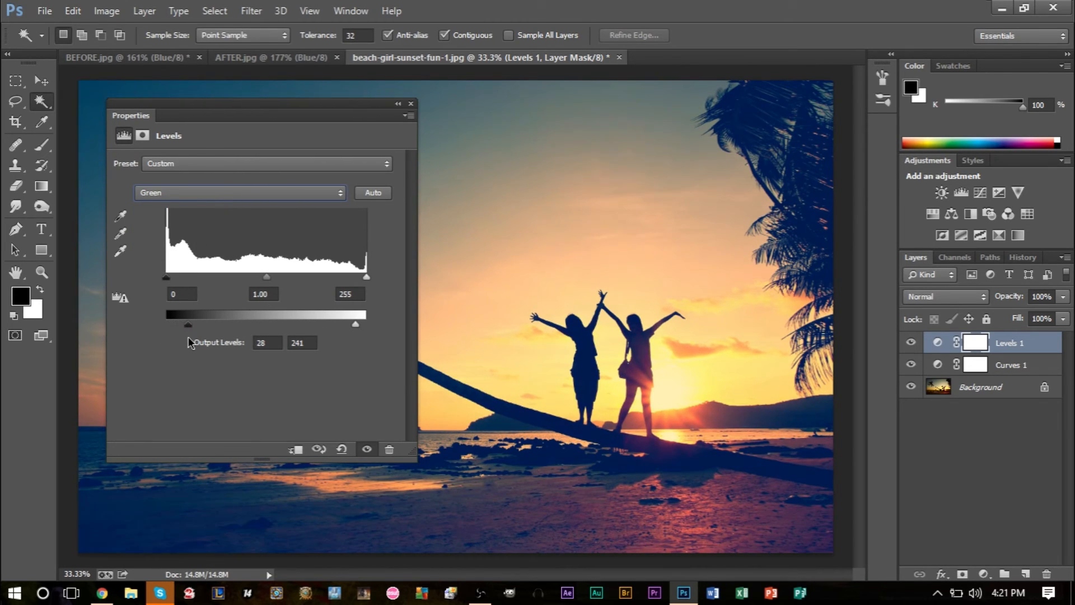
left_click_drag(355, 323, 351, 323)
Step: Collapse the Properties panel and compare the sunset photo's colours with AFTER.jpg, showing the channel list
left_click(397, 104)
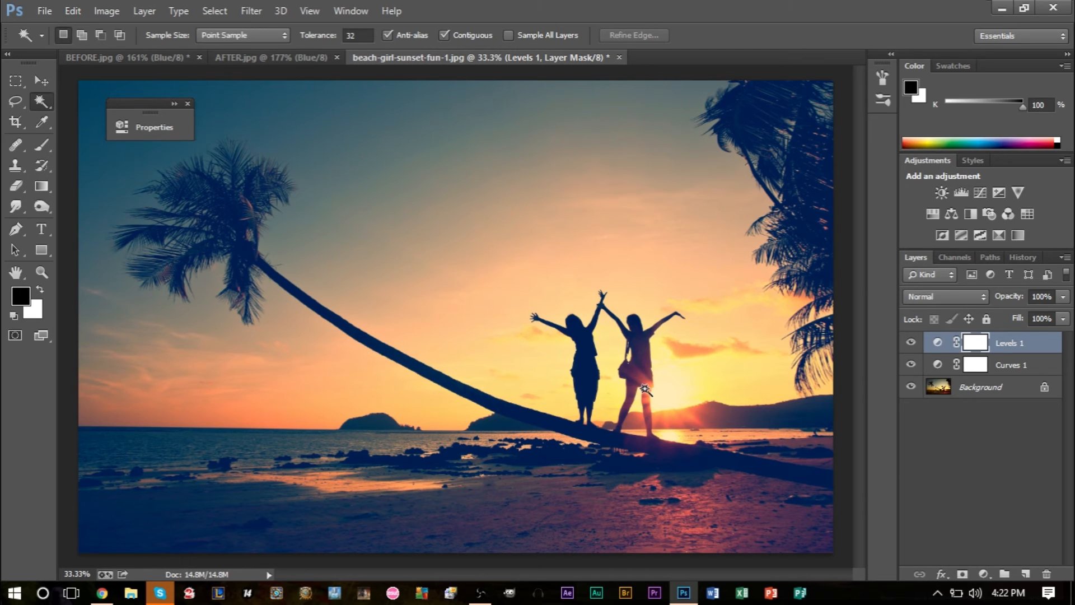
left_click(271, 57)
left_click(955, 257)
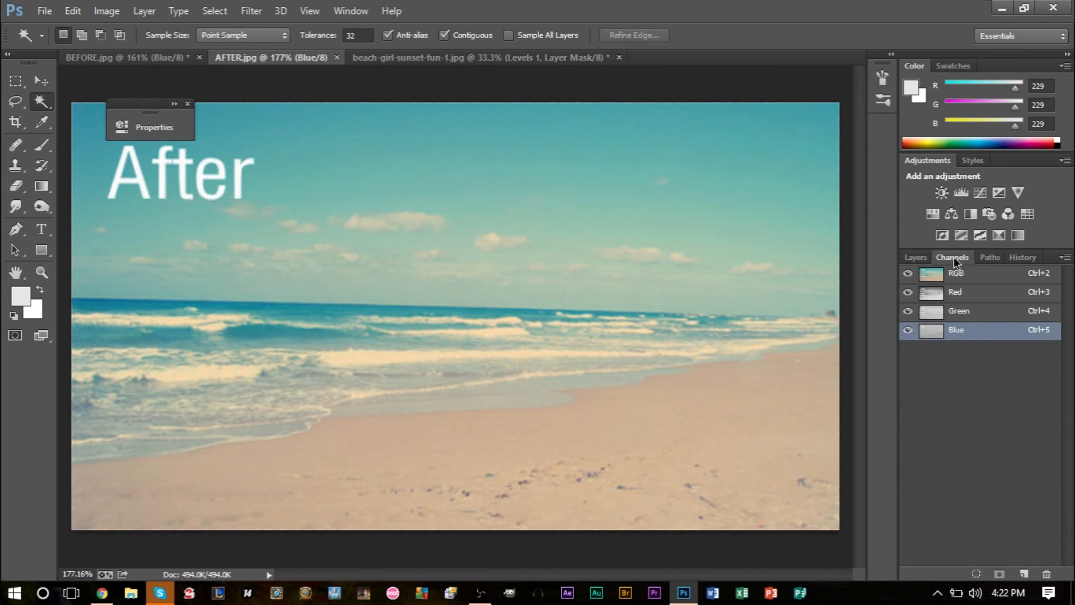
left_click(448, 57)
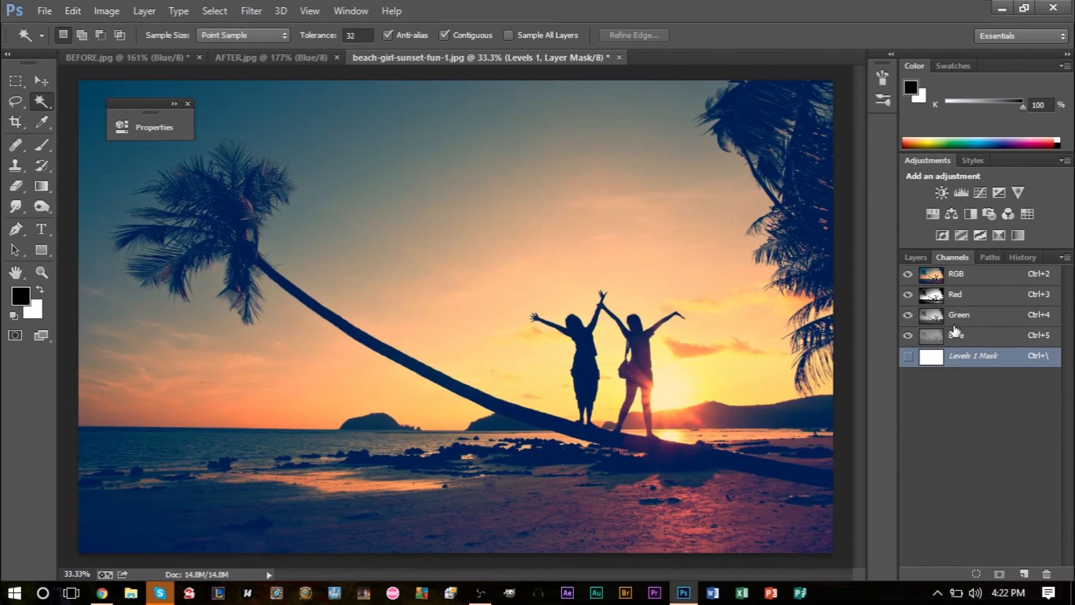